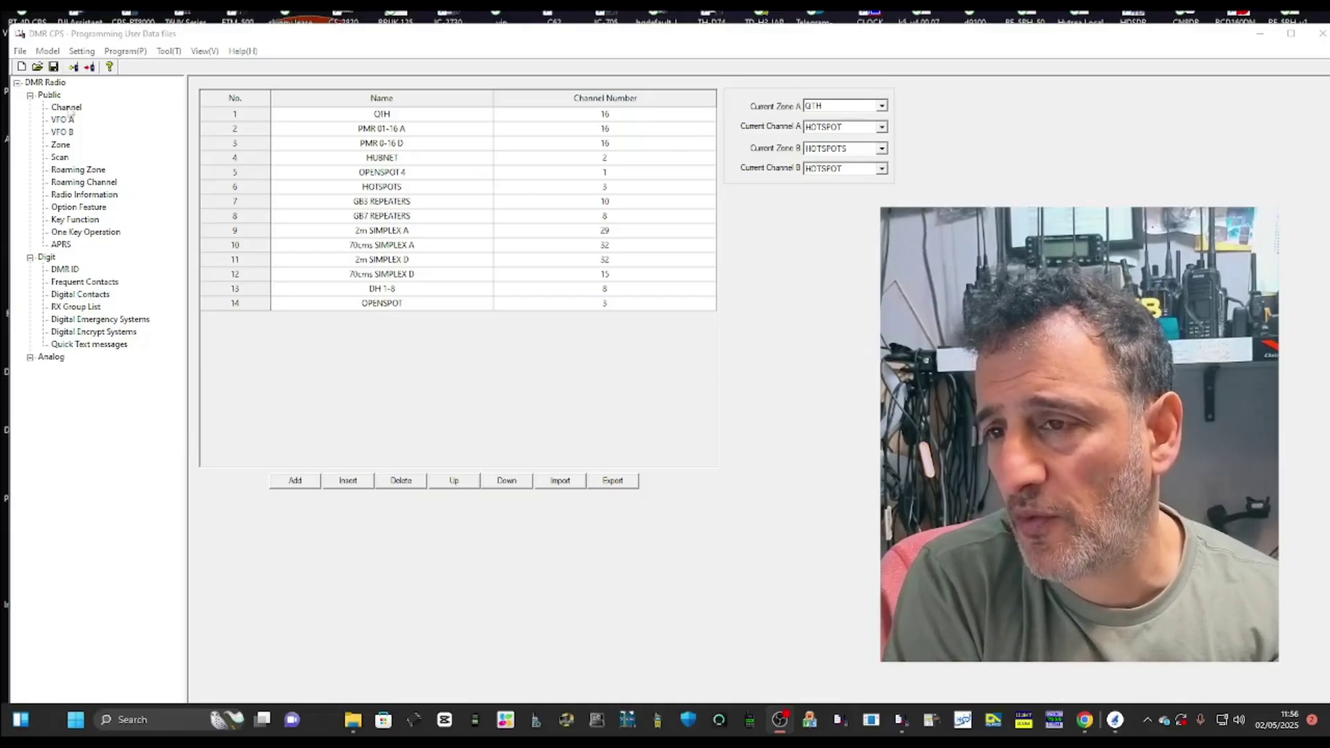
Show the channel table and scroll through the existing channels, including OPENSPOT 91 on 433.90000
click(67, 108)
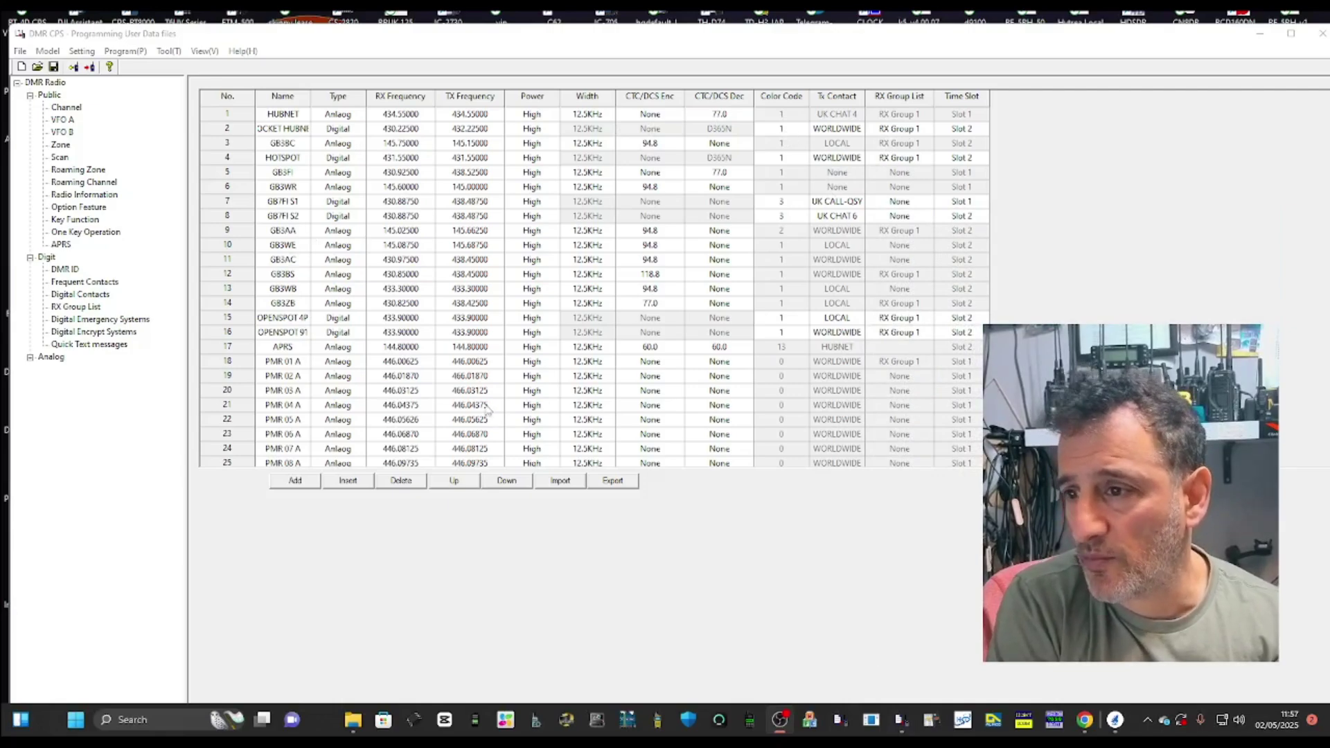
scroll(299, 410, down, 4)
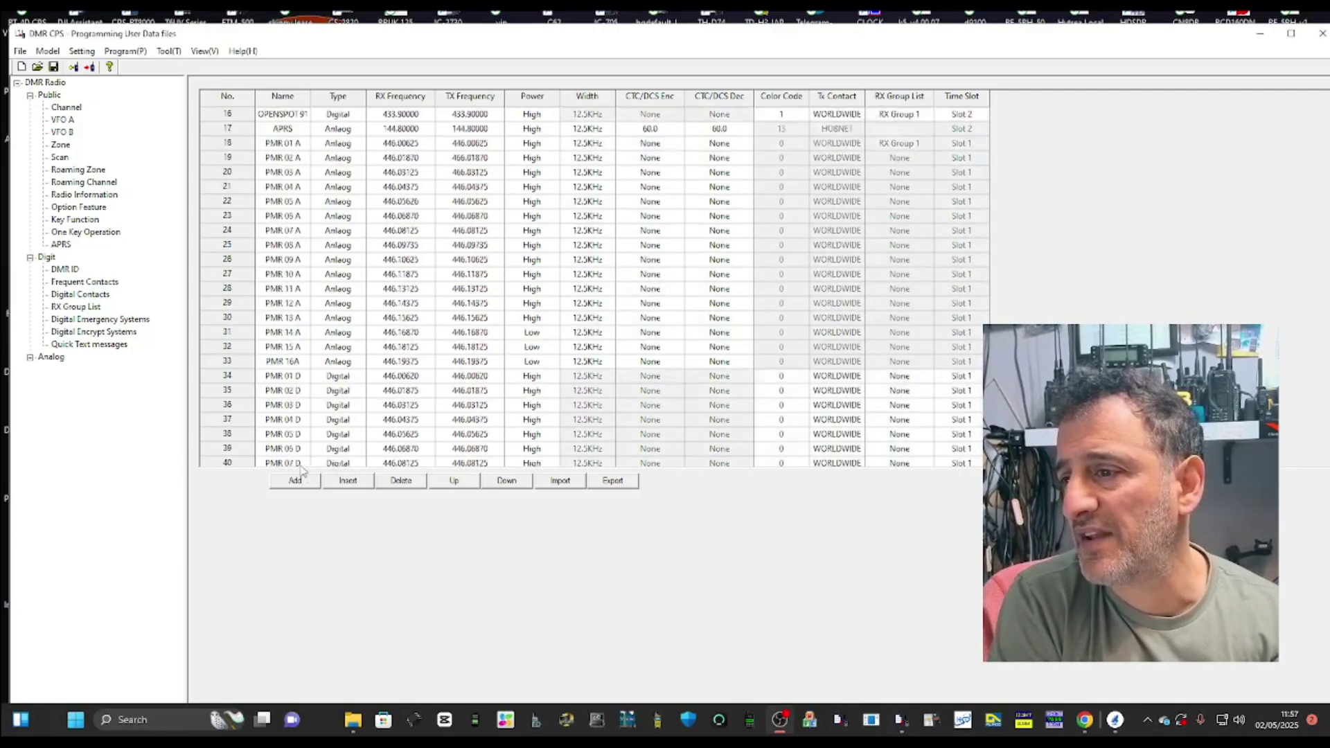
scroll(298, 487, down, 2)
scroll(316, 416, up, 6)
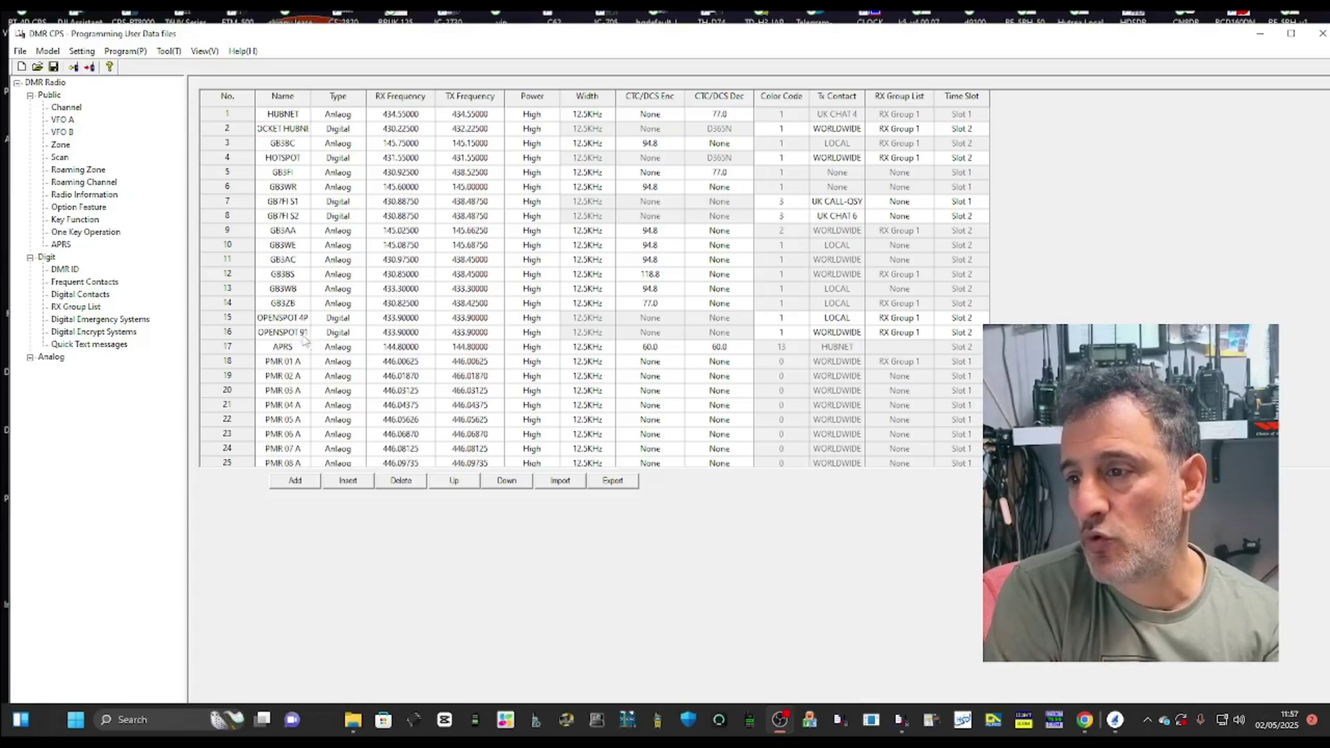
Open channel 16, OPENSPOT 91, and confirm its channel type stays Digital
double_click(303, 333)
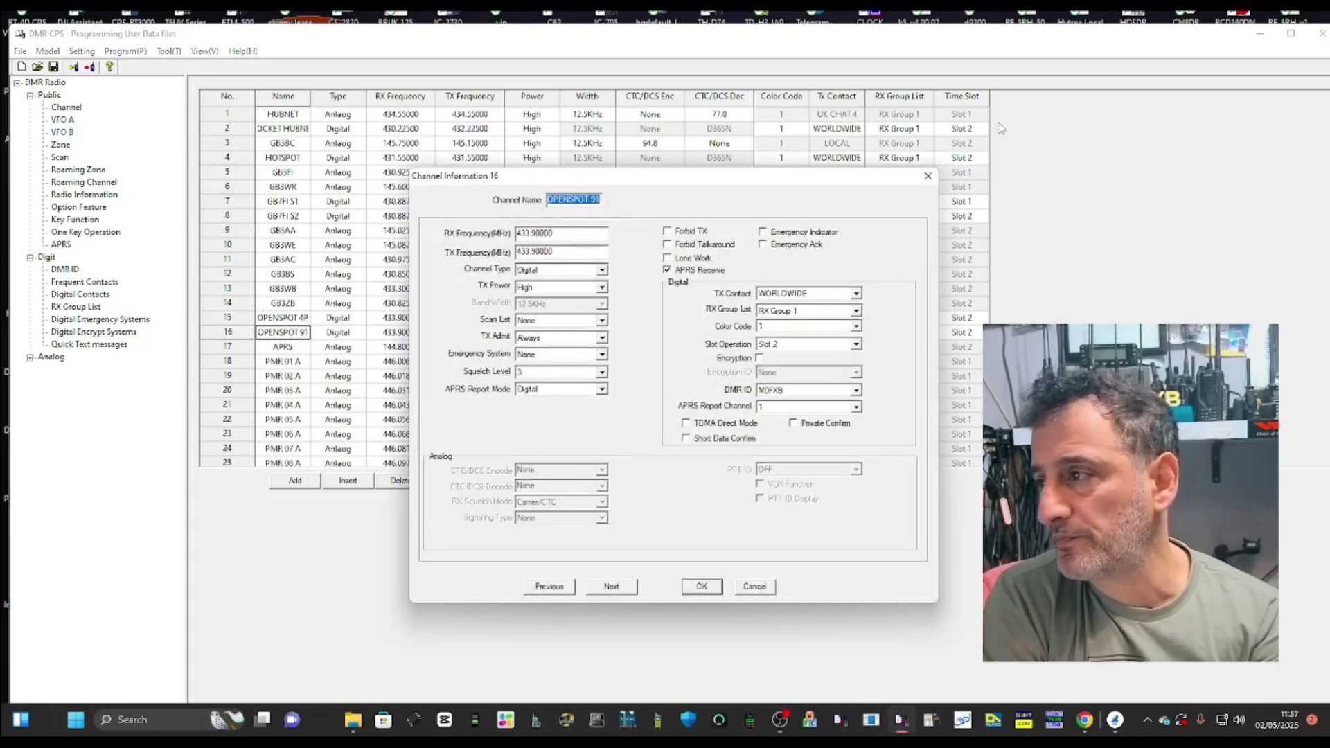
drag(768, 177, 694, 163)
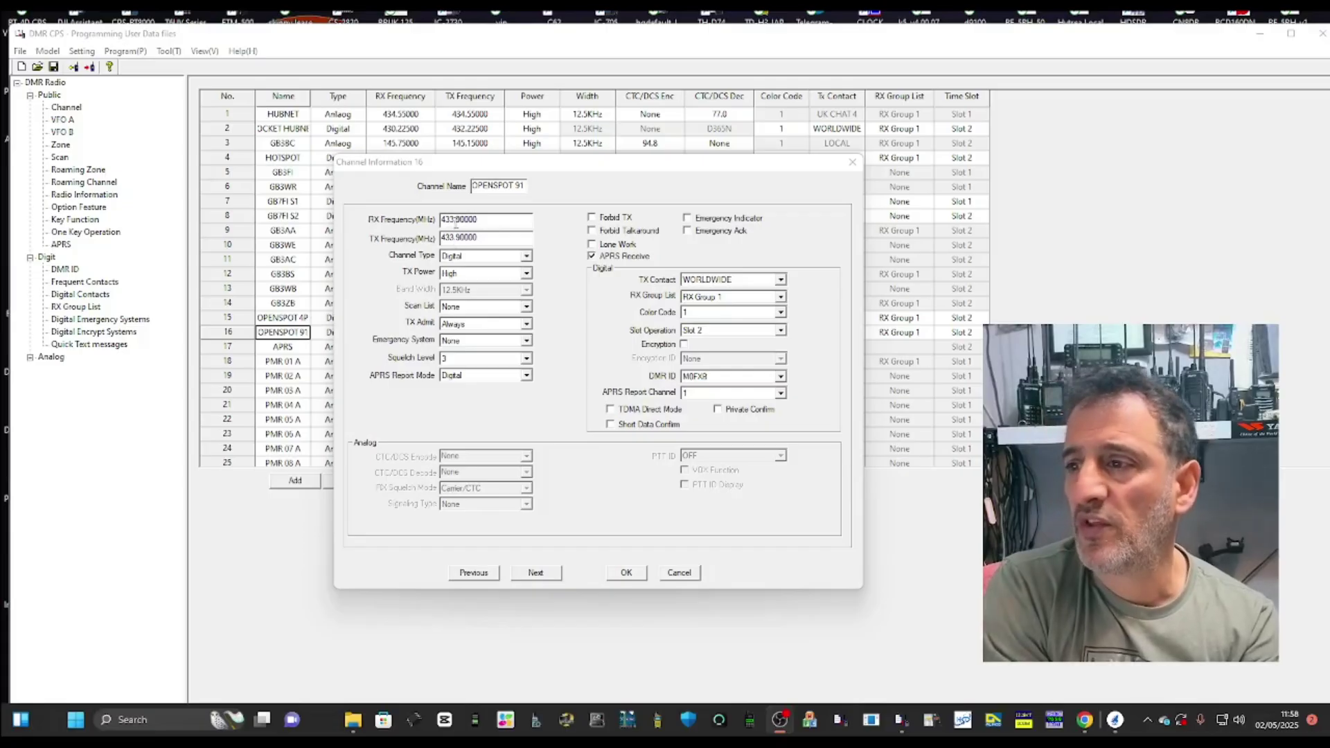
click(527, 256)
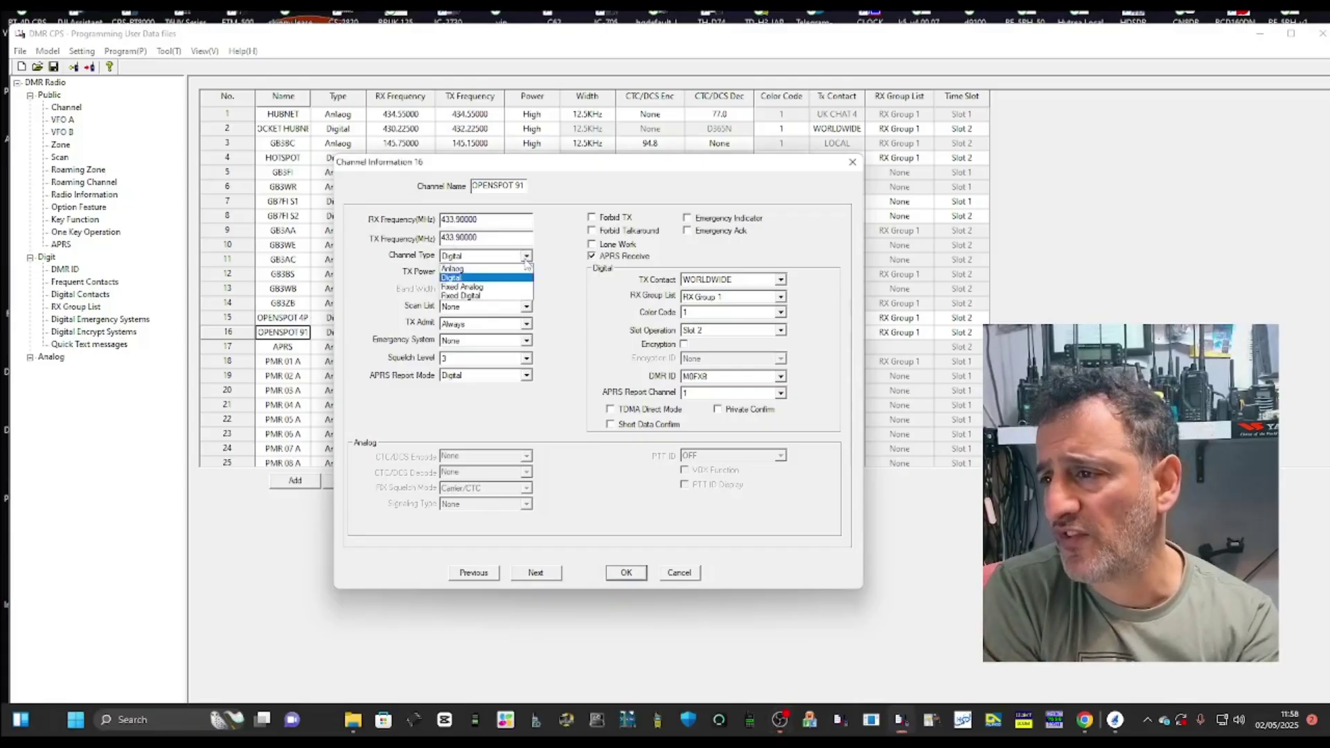
click(484, 266)
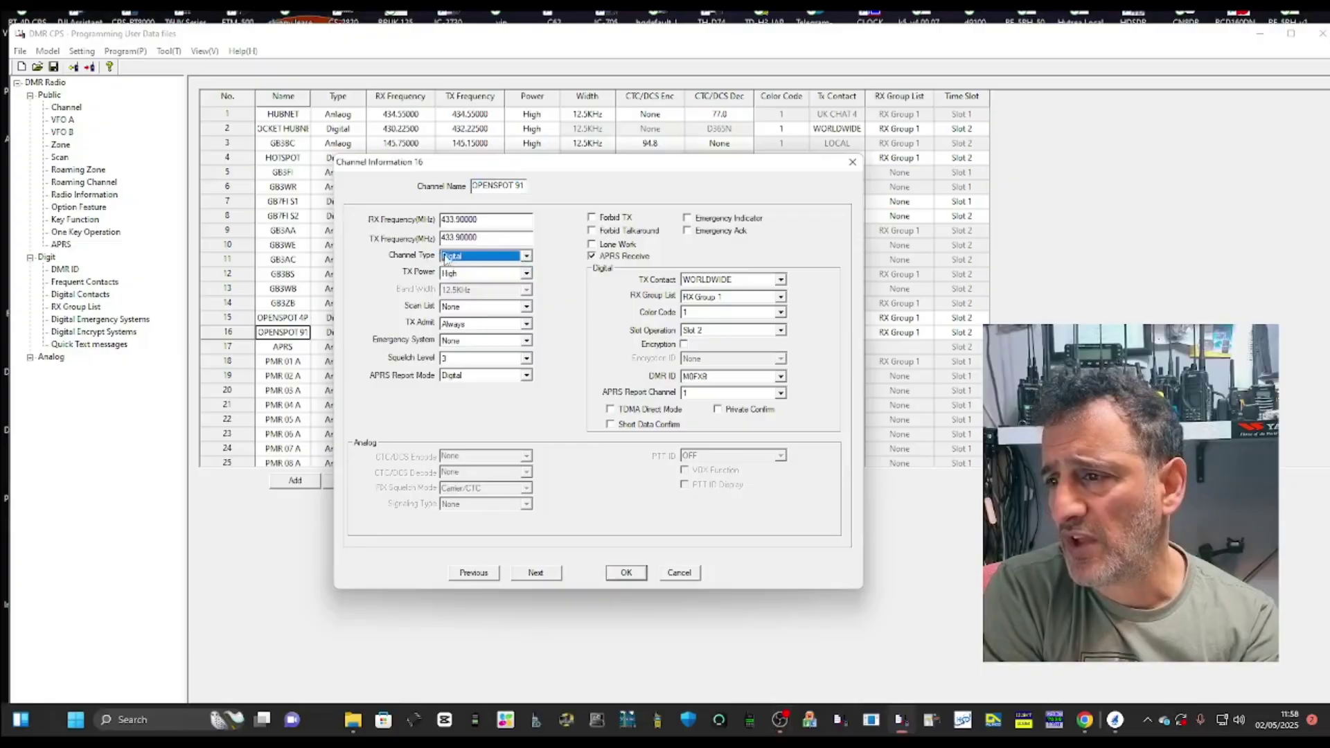
click(526, 257)
click(526, 256)
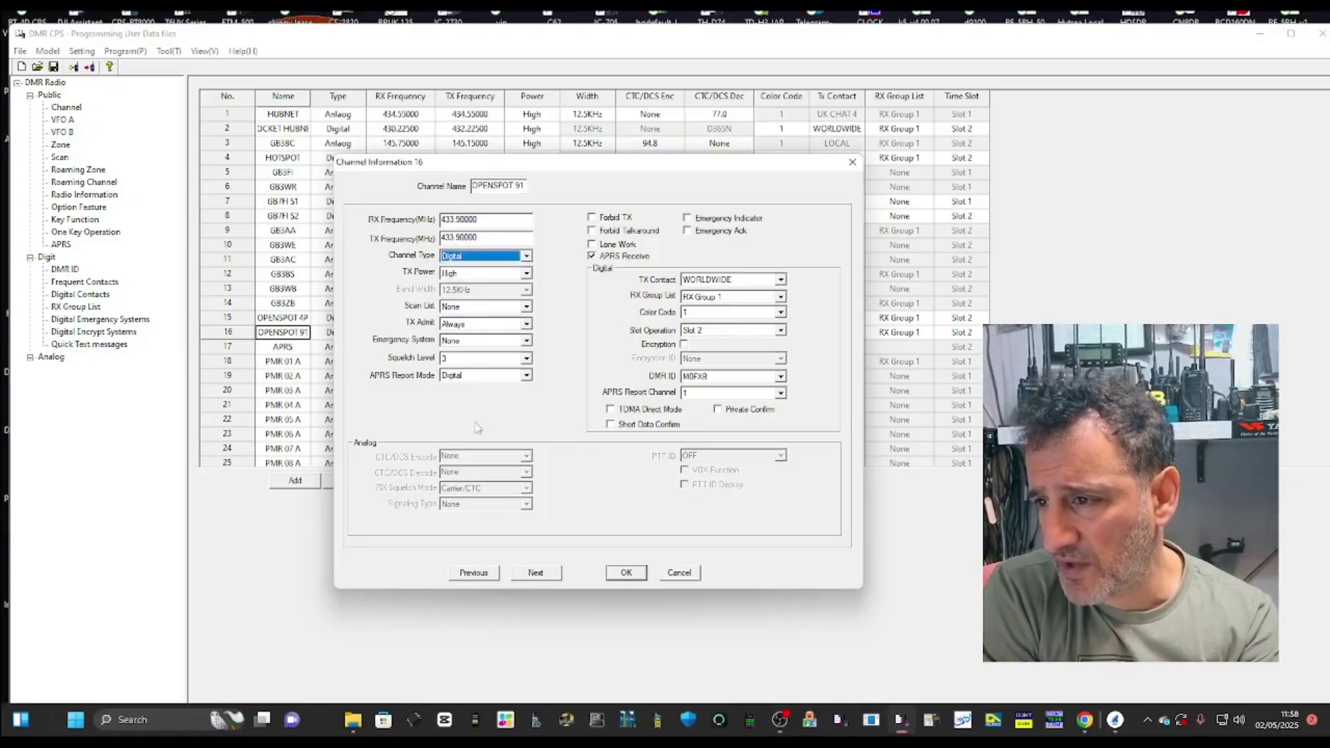
Verify OPENSPOT 91 uses colour code 1, Slot 2 and WORLDWIDE contact, then close it unchanged
click(889, 435)
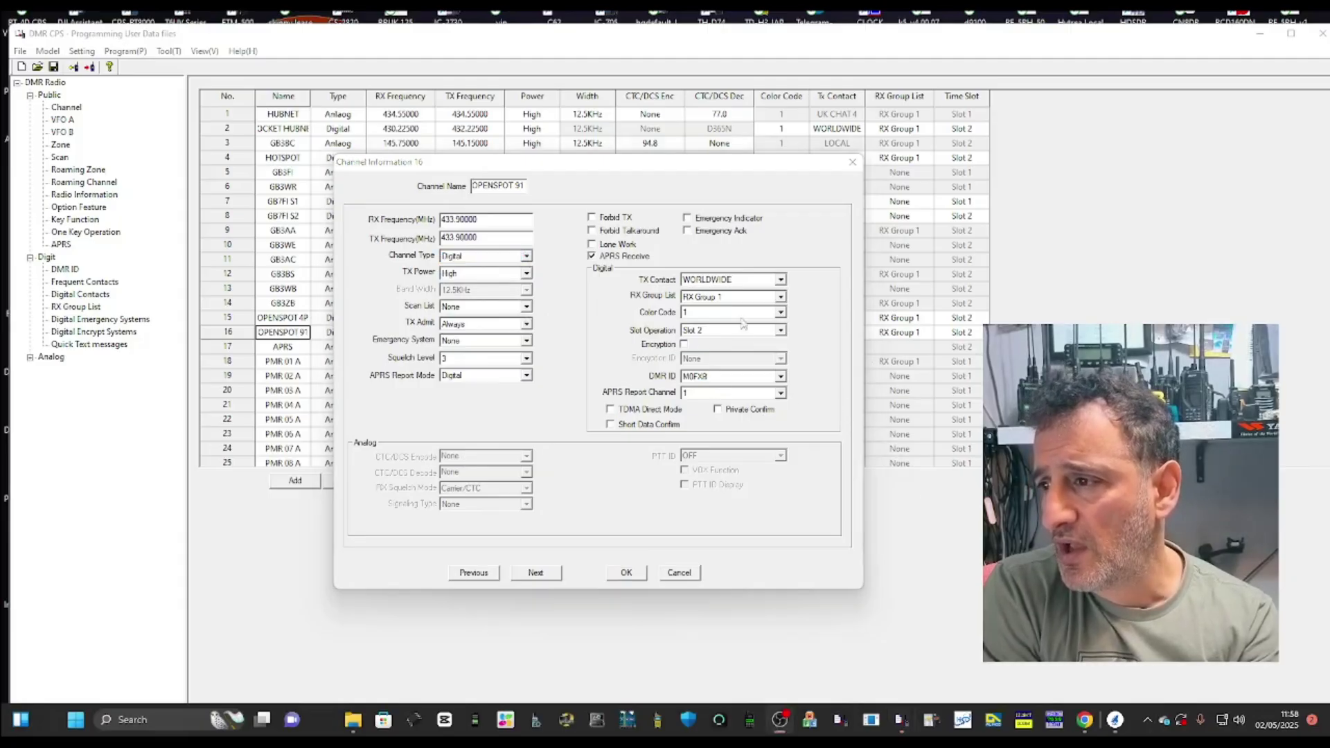
click(780, 313)
click(780, 313)
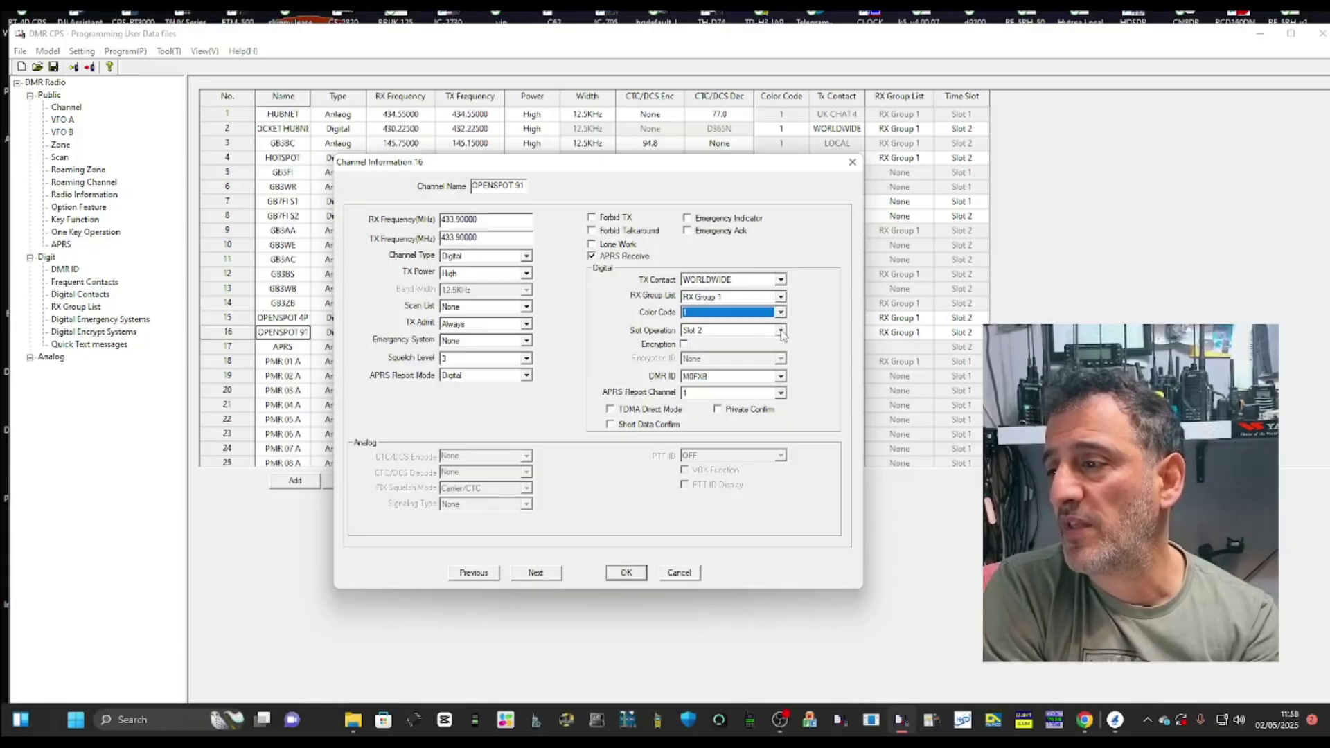
click(780, 331)
click(780, 331)
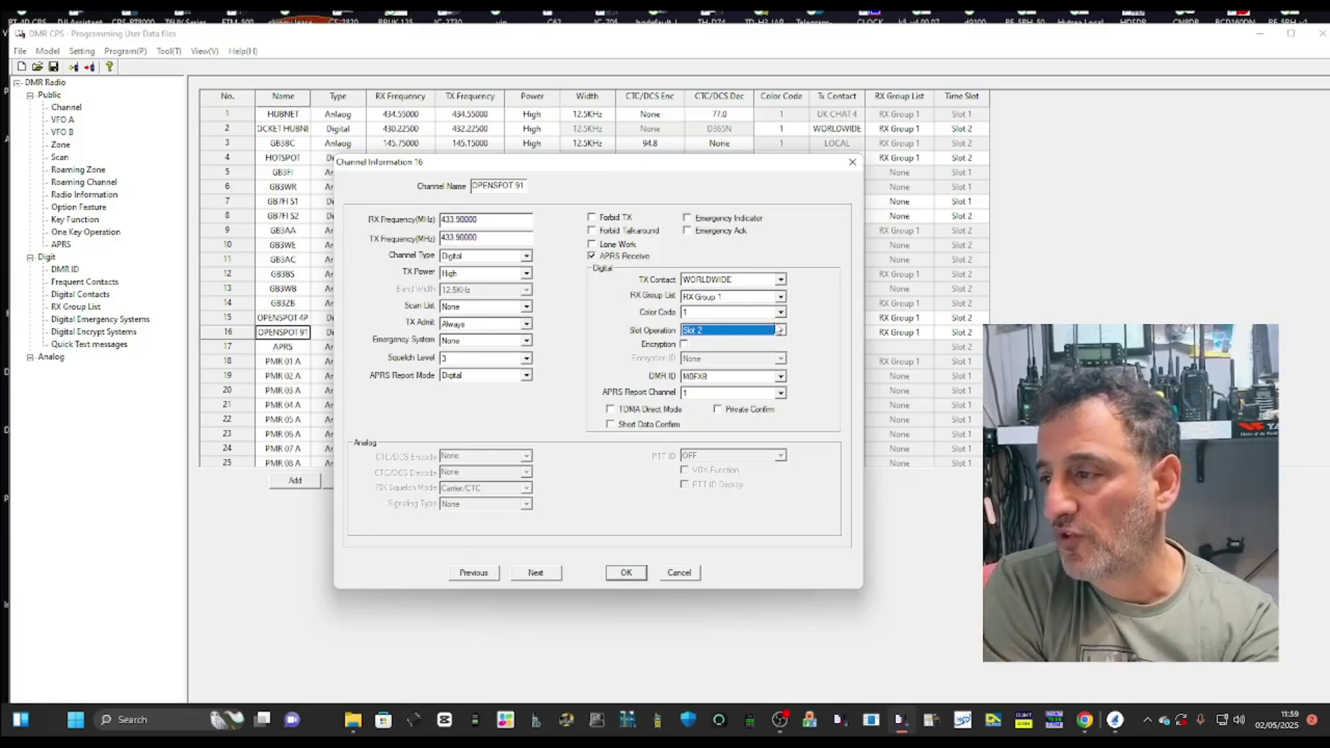
click(780, 280)
click(761, 279)
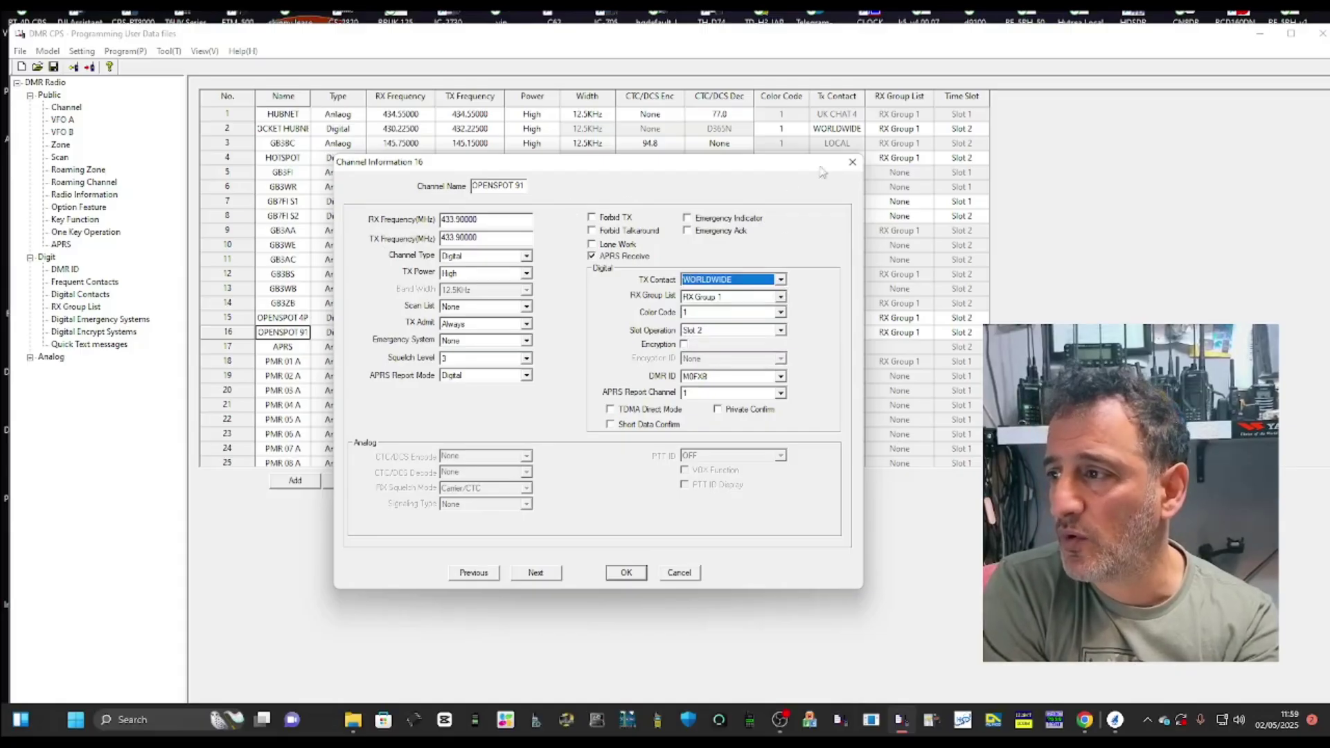
click(852, 164)
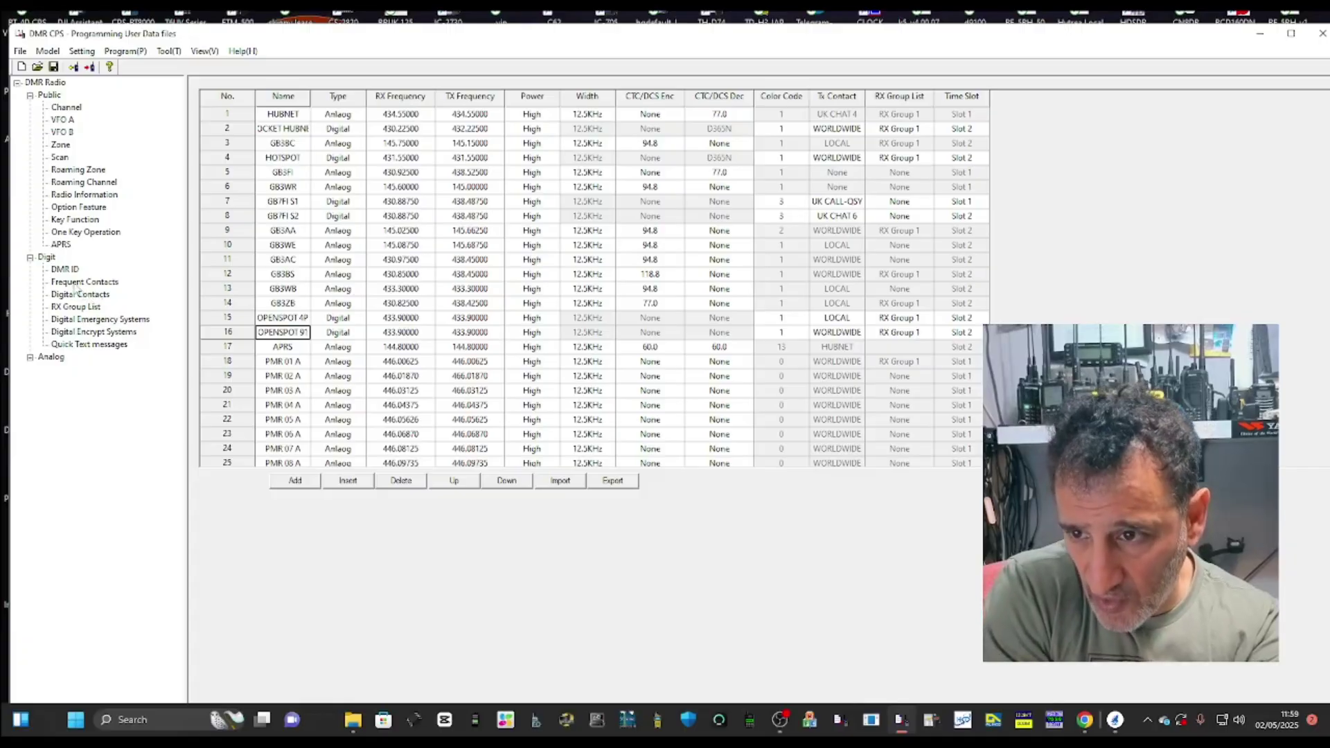
In Digital Contacts, add a new Group Call entry 'Contacts 1' with ID 1 and select it
click(78, 294)
scroll(367, 303, down, 8)
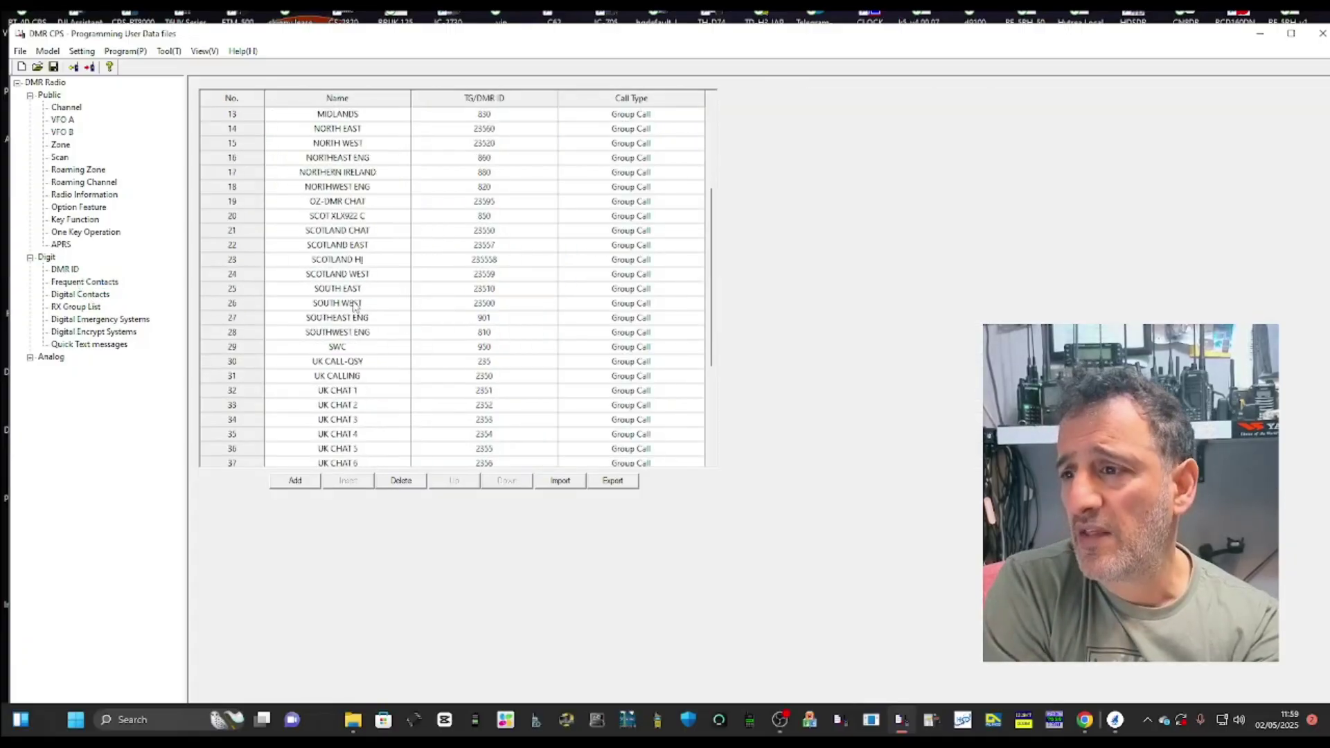
scroll(367, 303, up, 8)
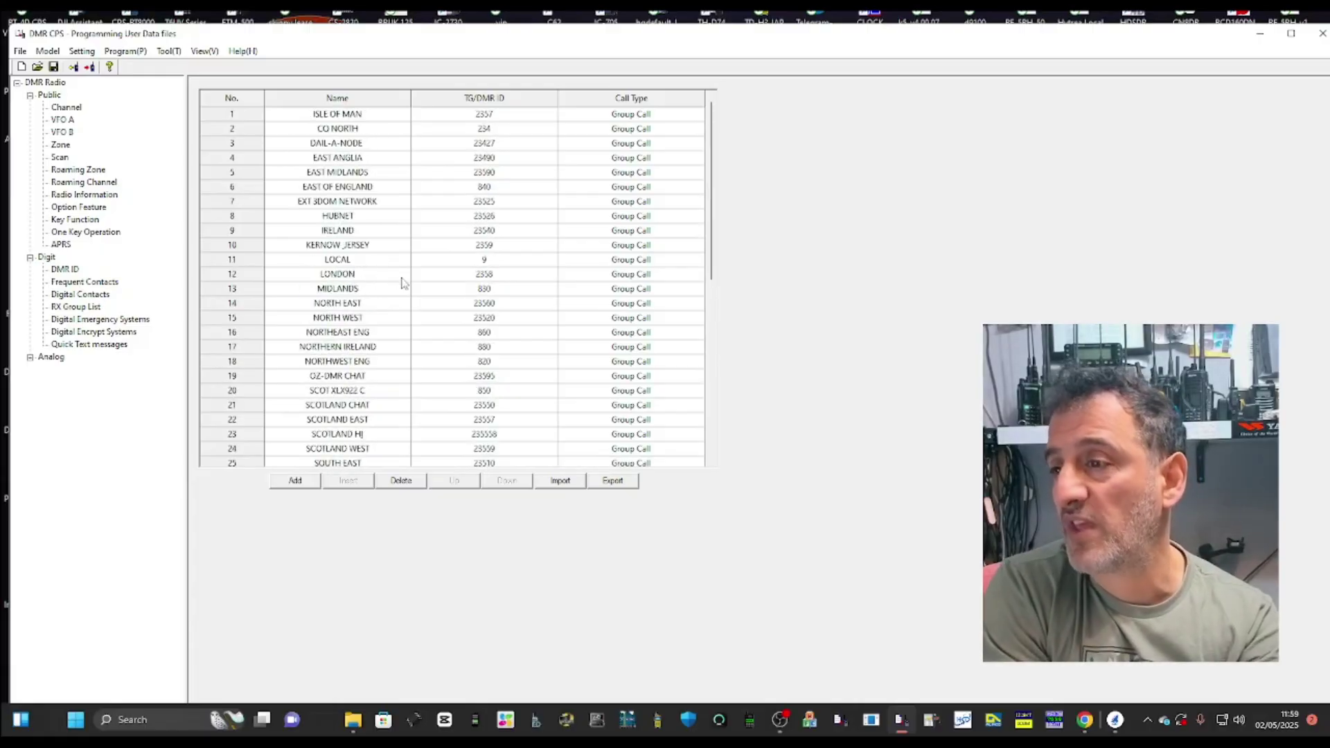
scroll(404, 275, down, 8)
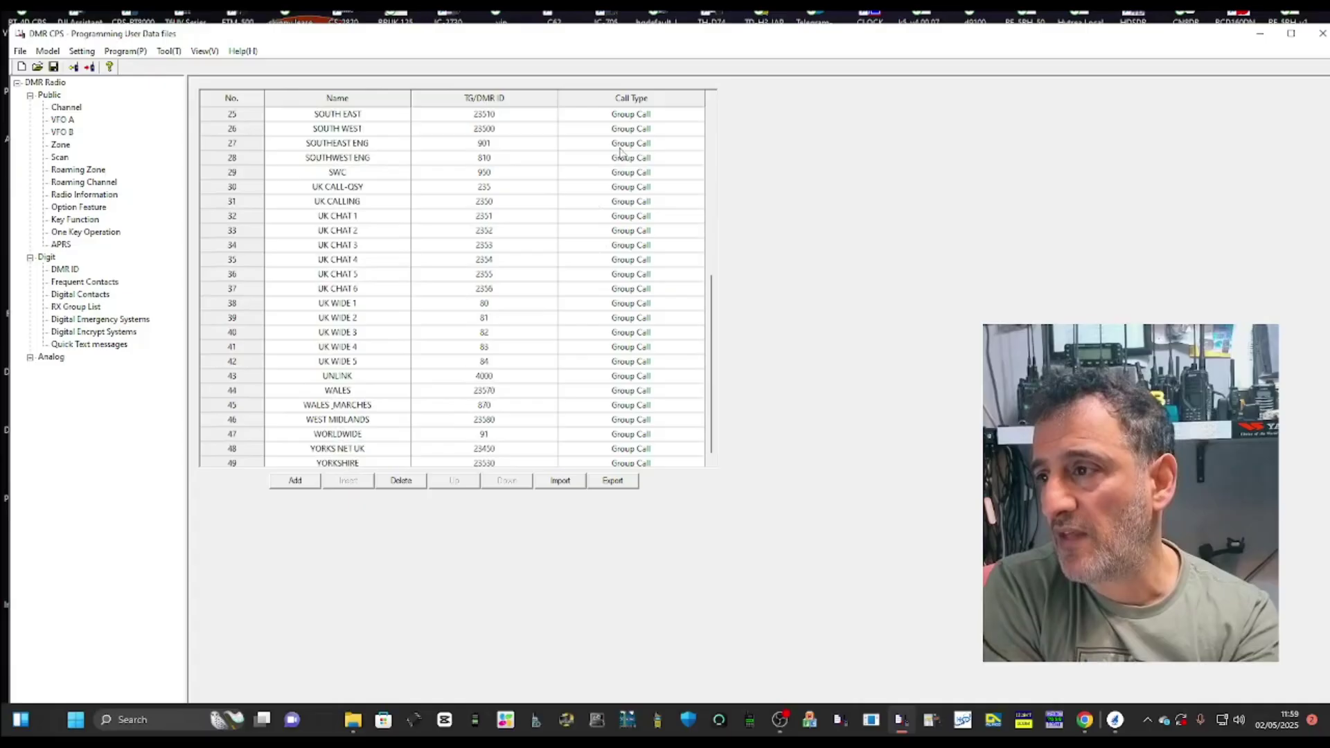
scroll(631, 166, up, 8)
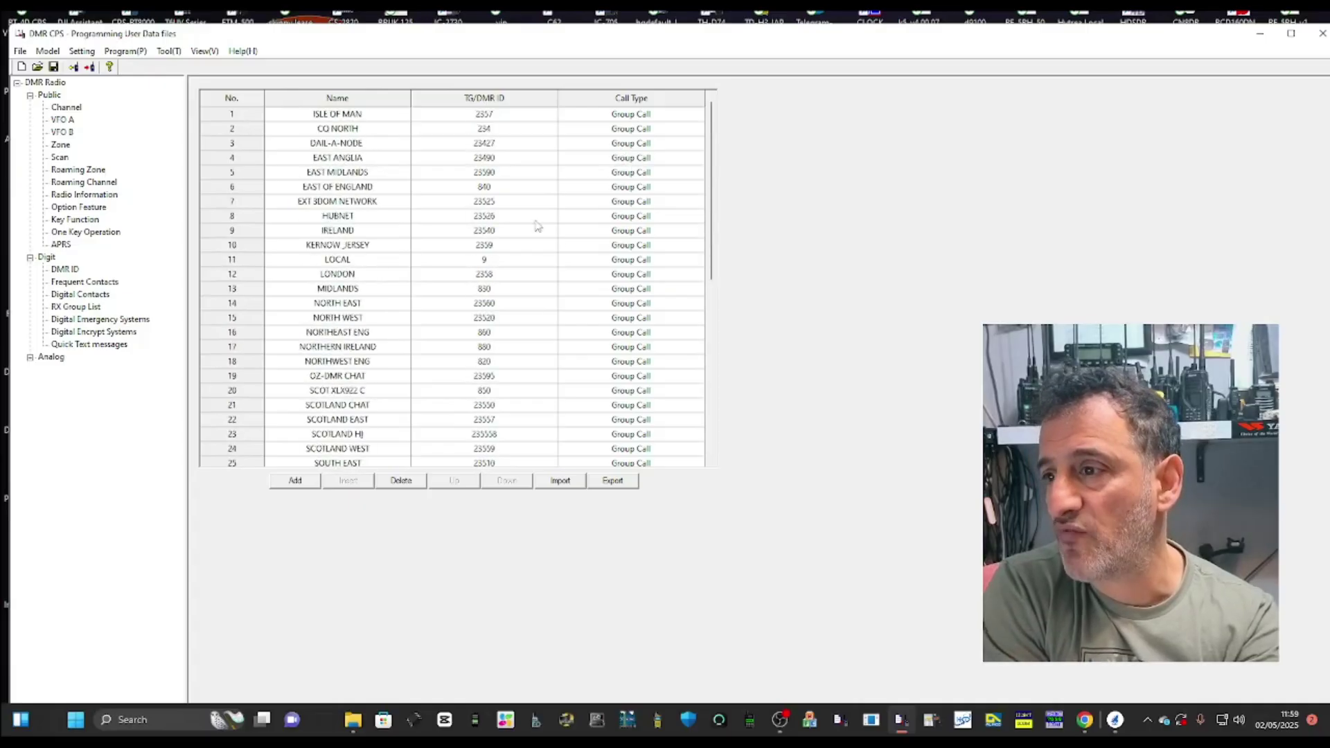
scroll(538, 225, down, 7)
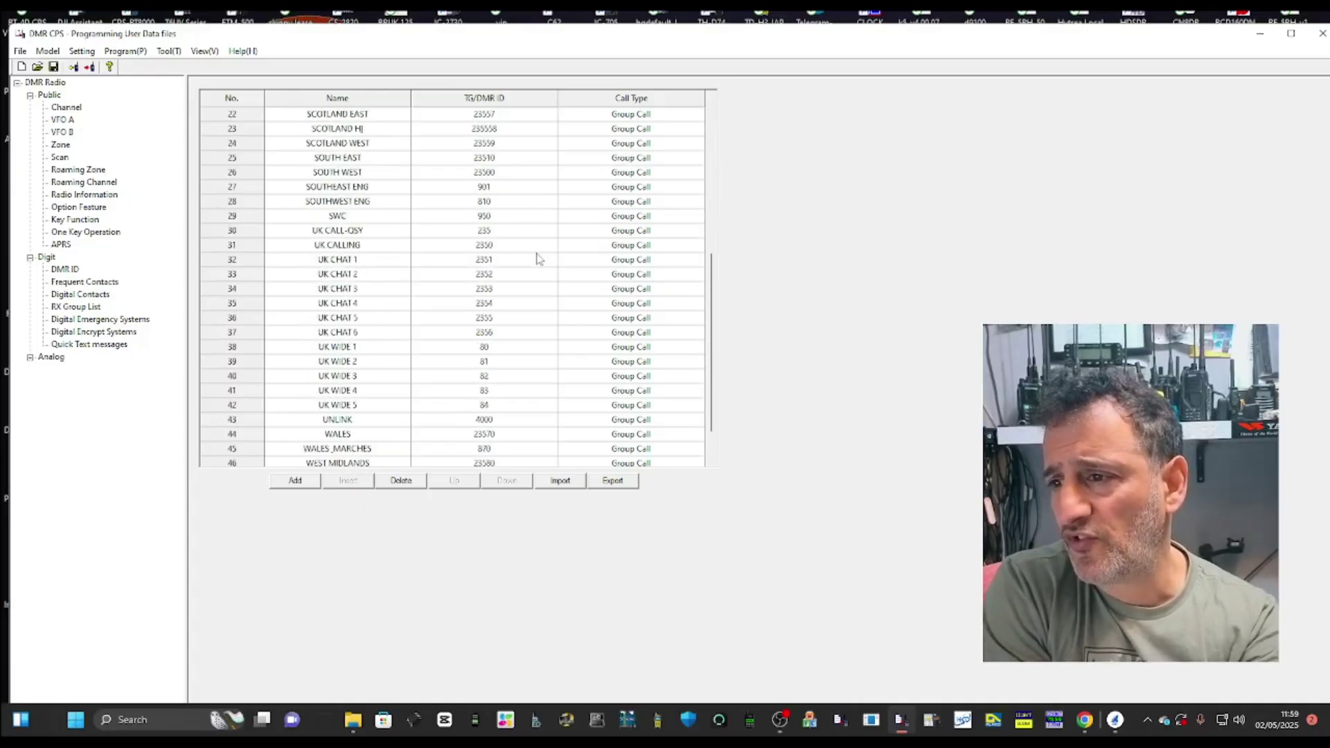
scroll(533, 258, up, 7)
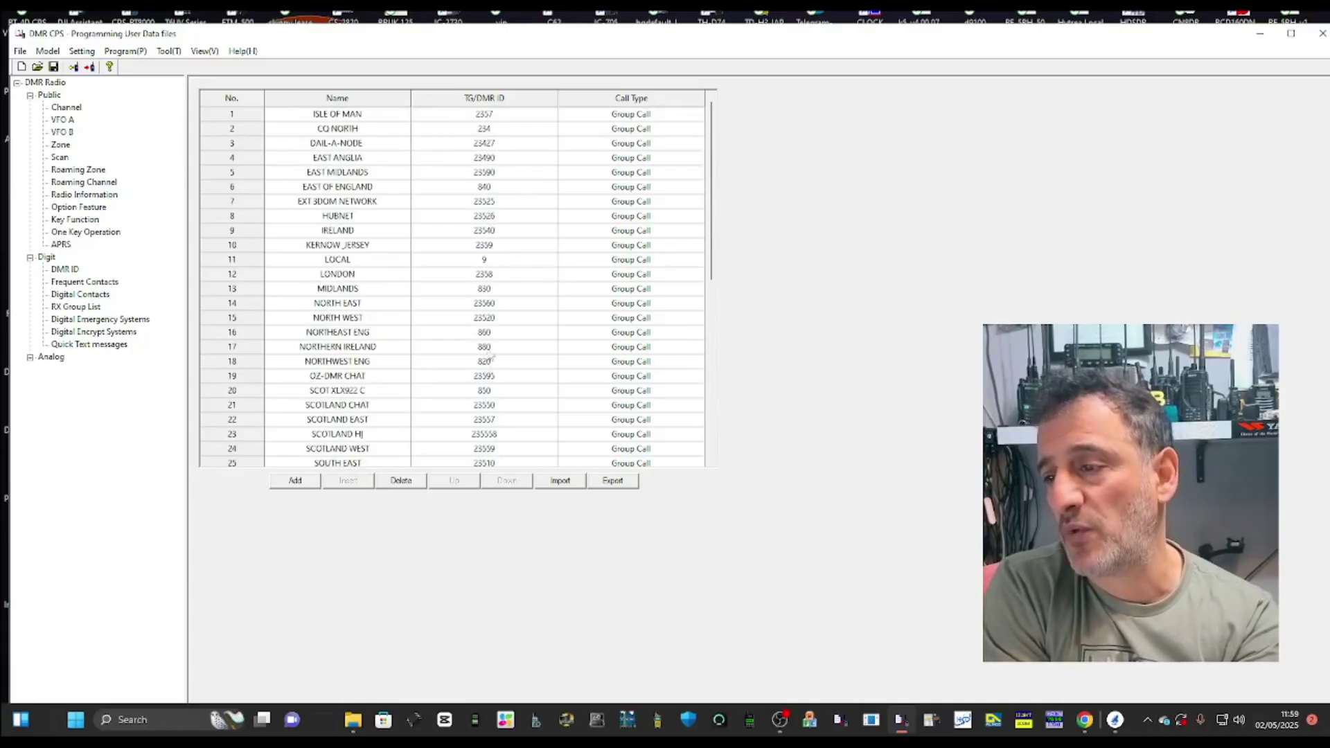
scroll(490, 358, down, 7)
click(295, 481)
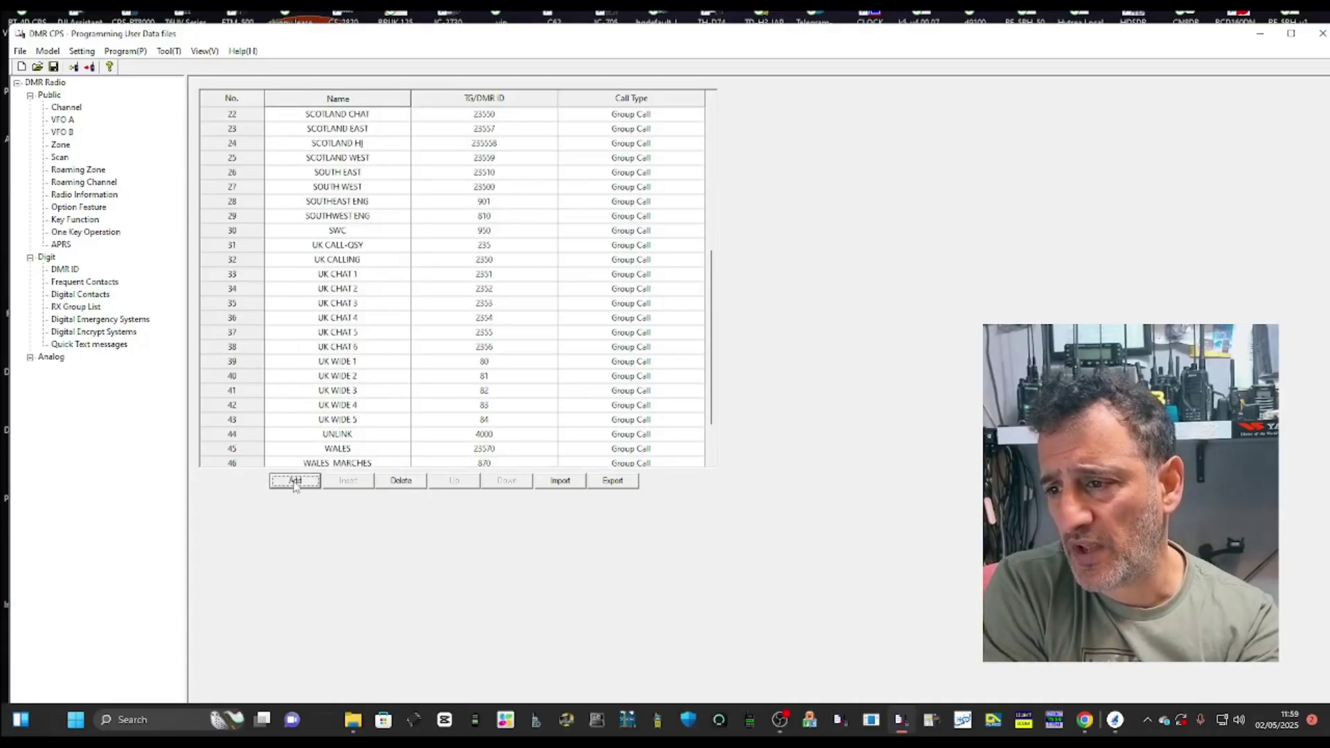
scroll(402, 357, up, 9)
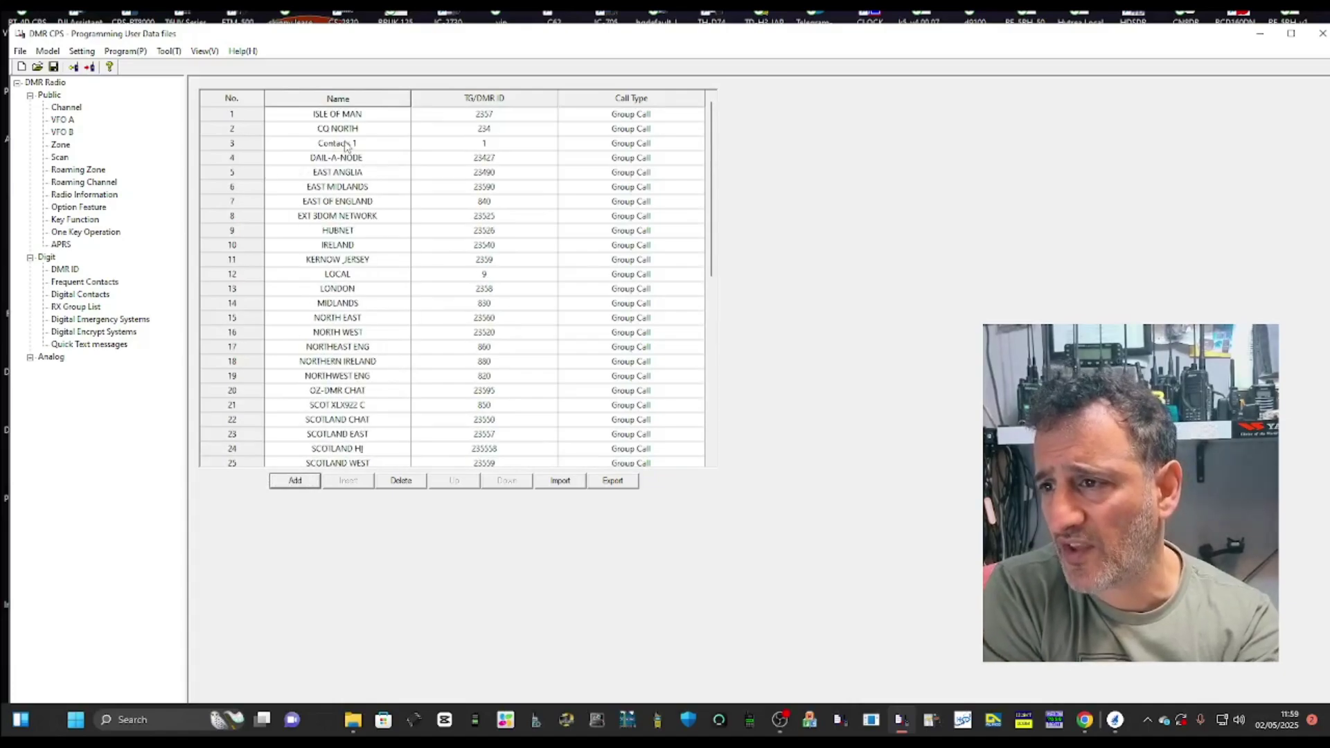
click(353, 146)
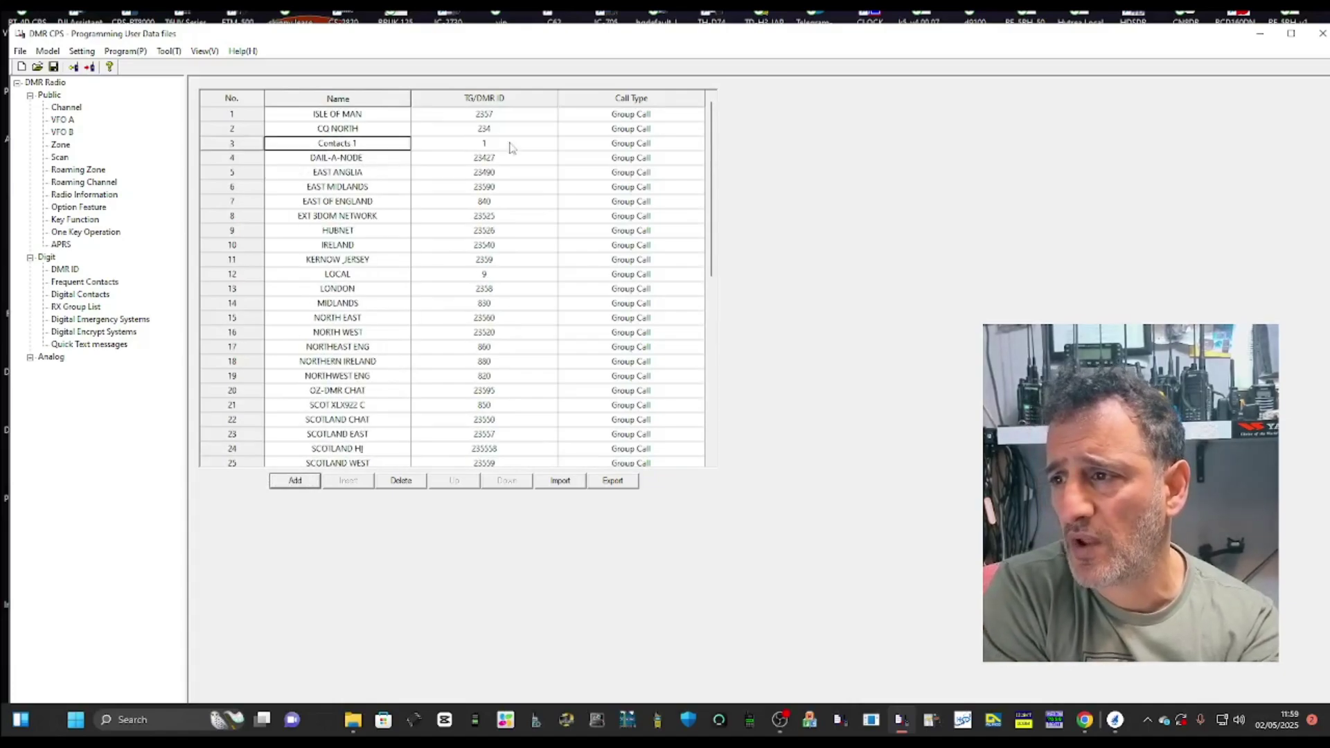
Edit the new contact into Group Call talk group 99 named ninetynine and confirm it
double_click(485, 145)
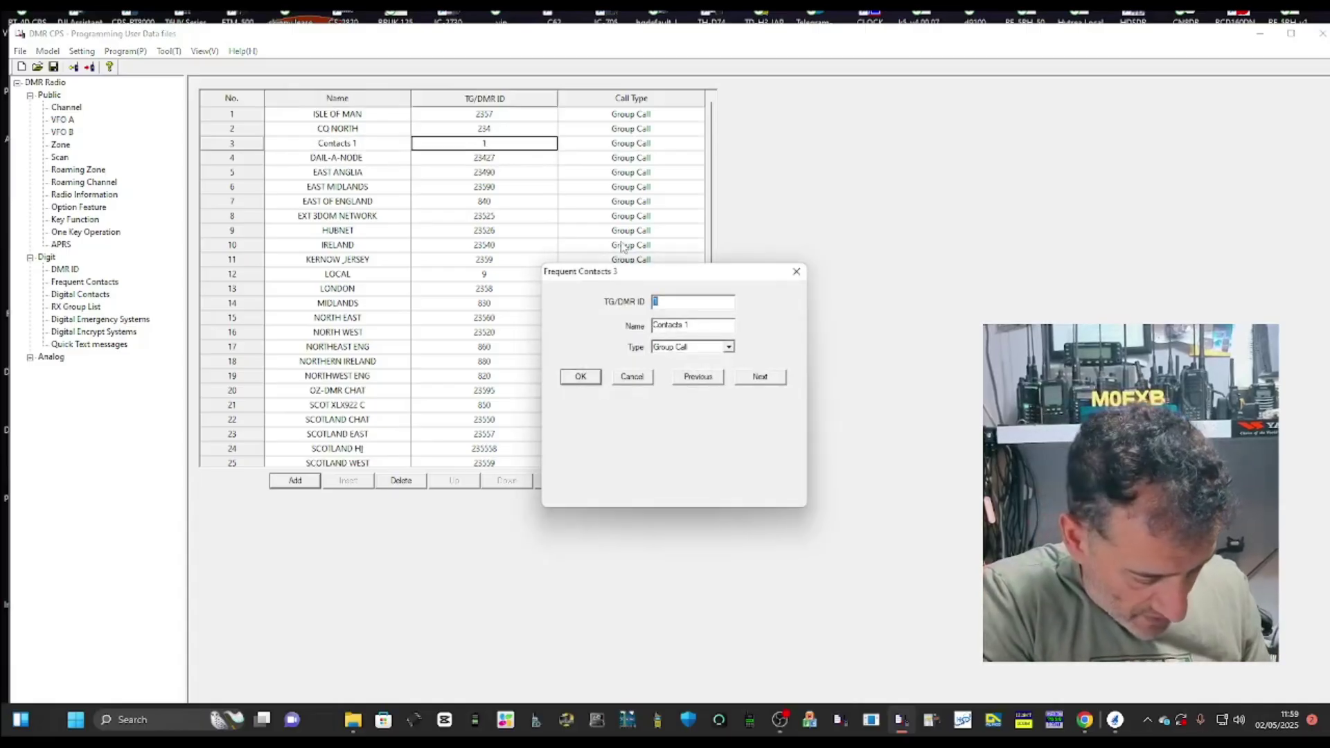
text(99)
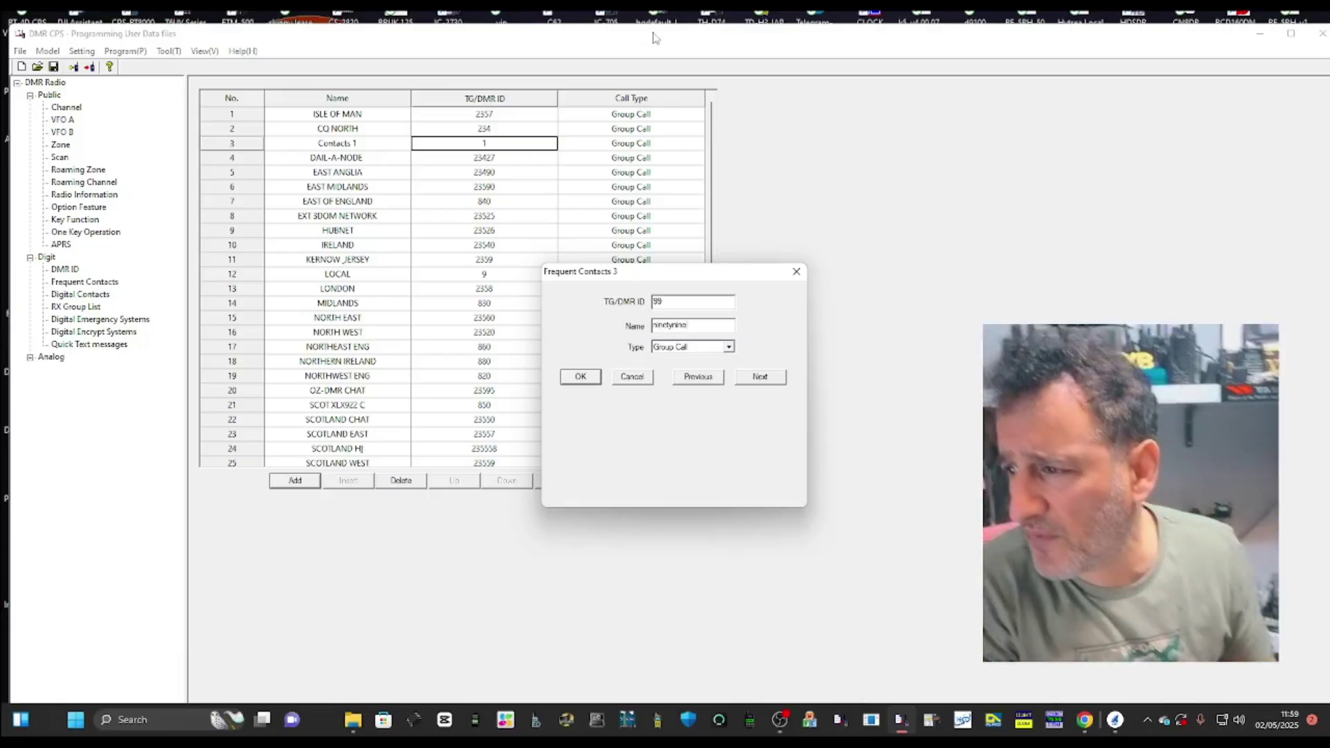
click(729, 347)
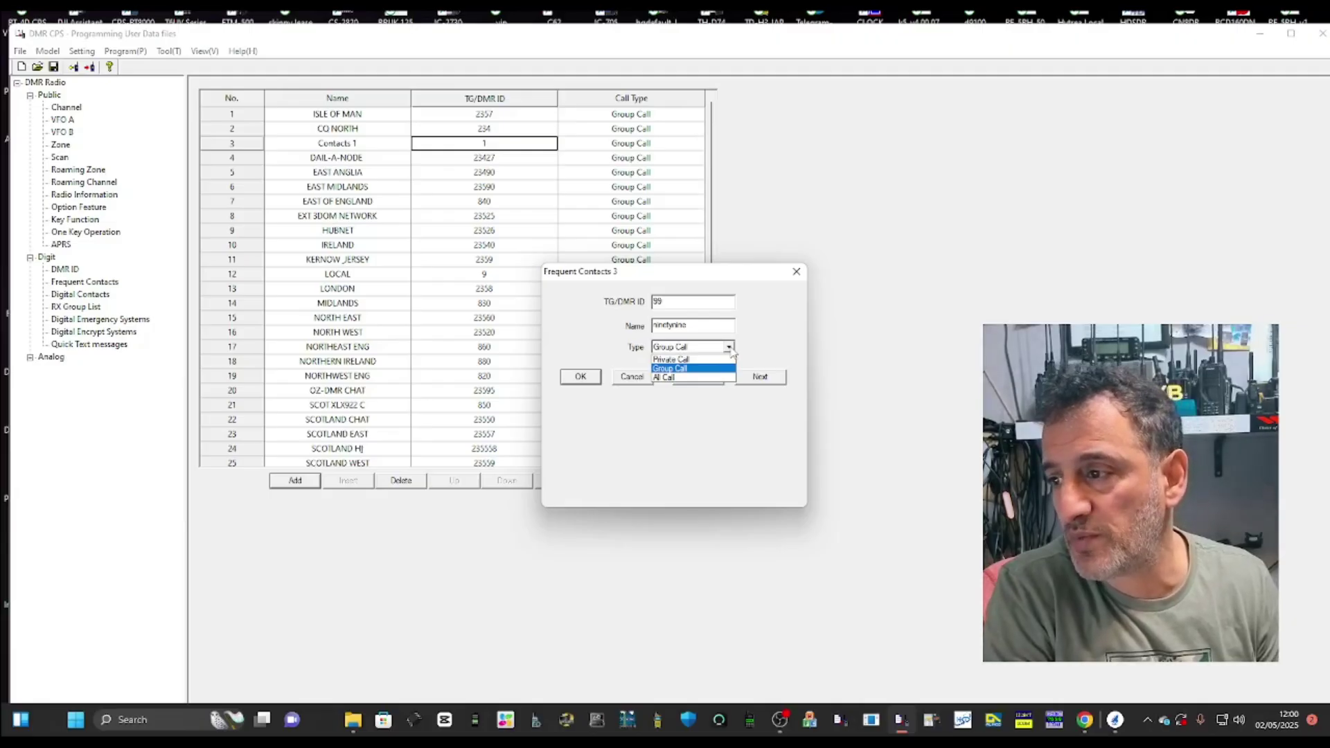
click(730, 348)
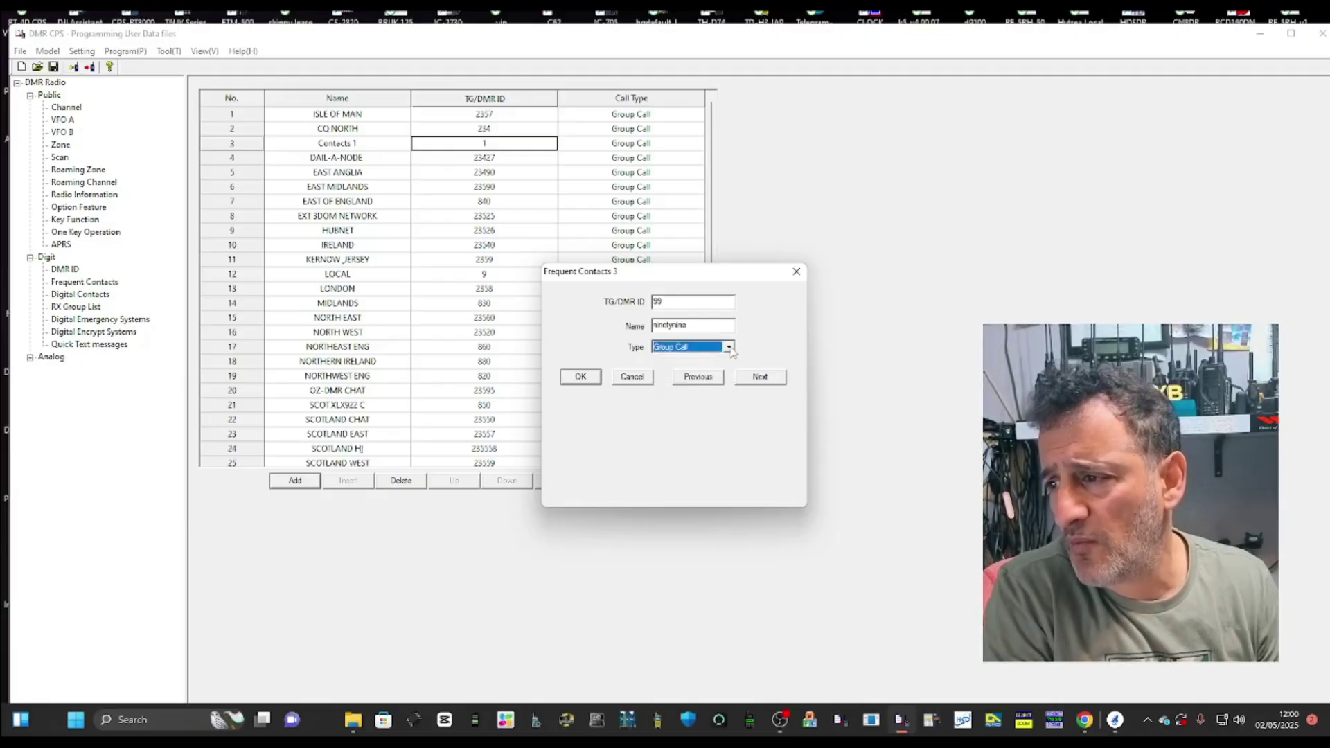
click(730, 348)
click(730, 348)
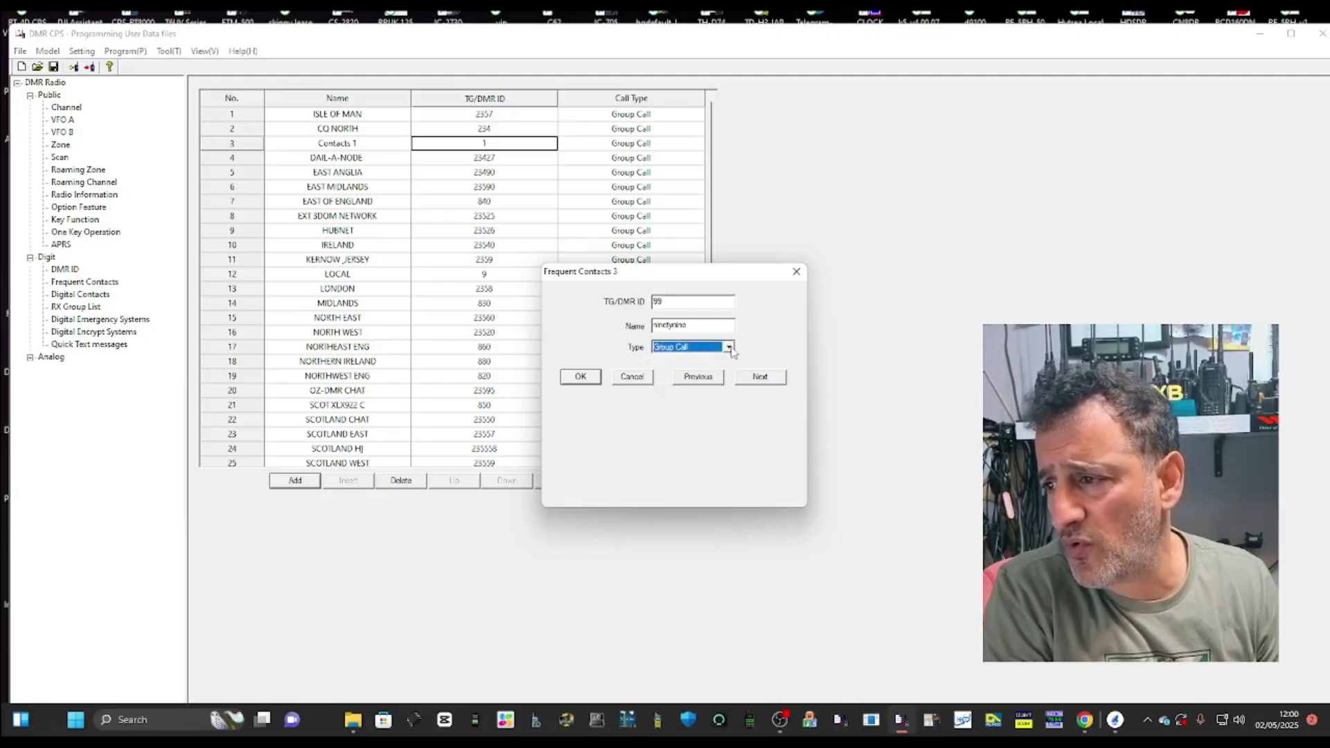
click(583, 378)
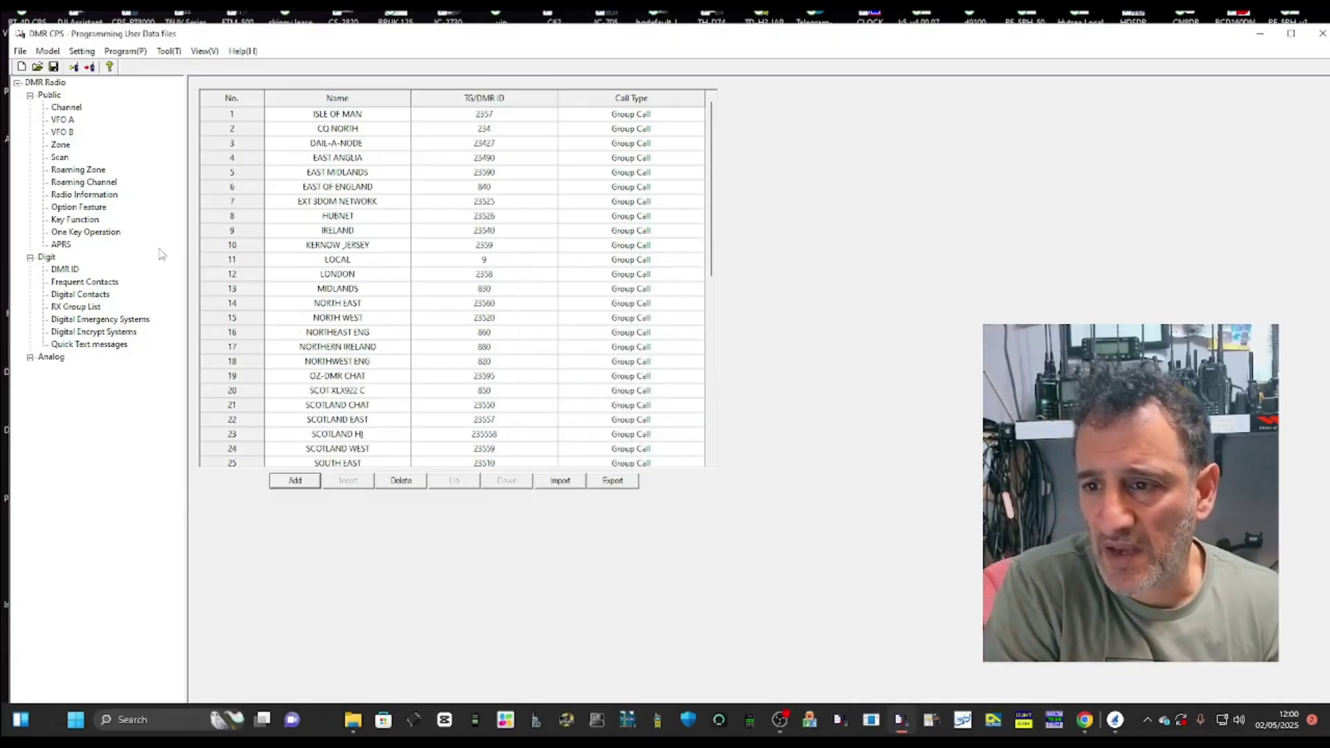
click(69, 109)
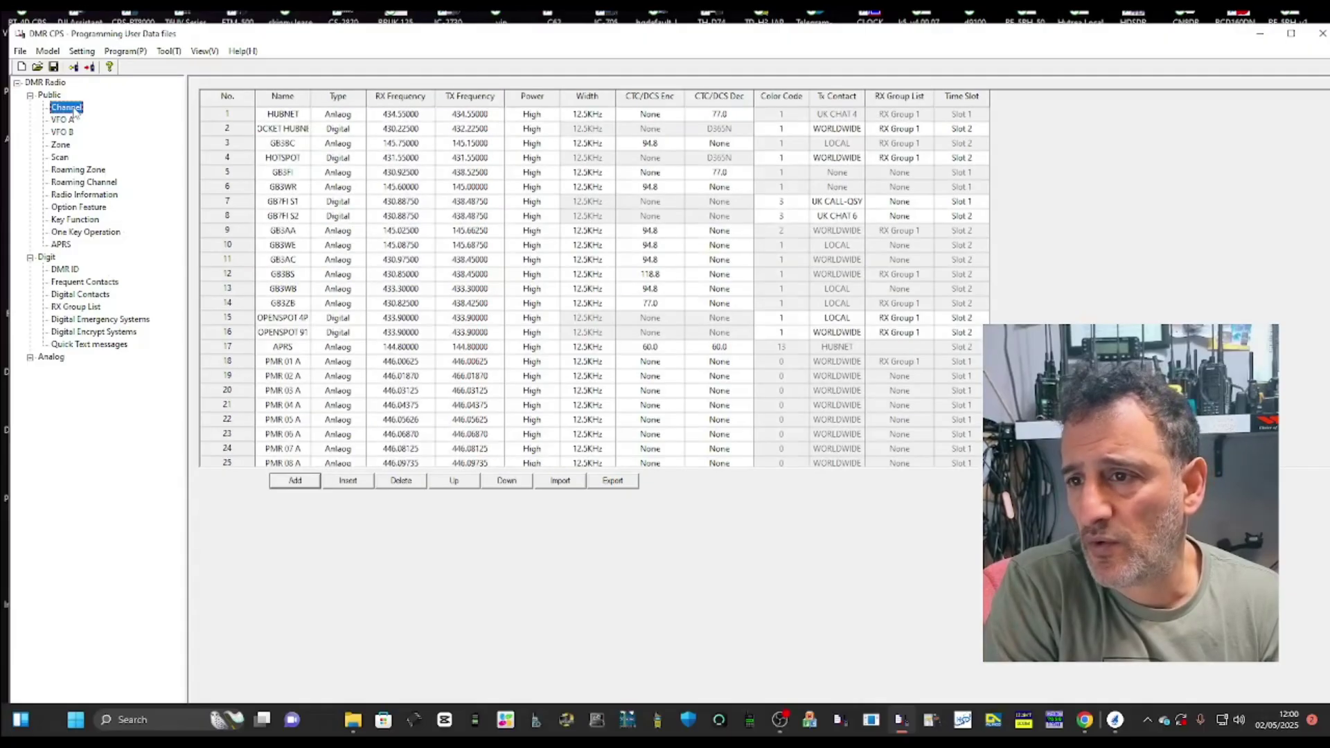
double_click(302, 334)
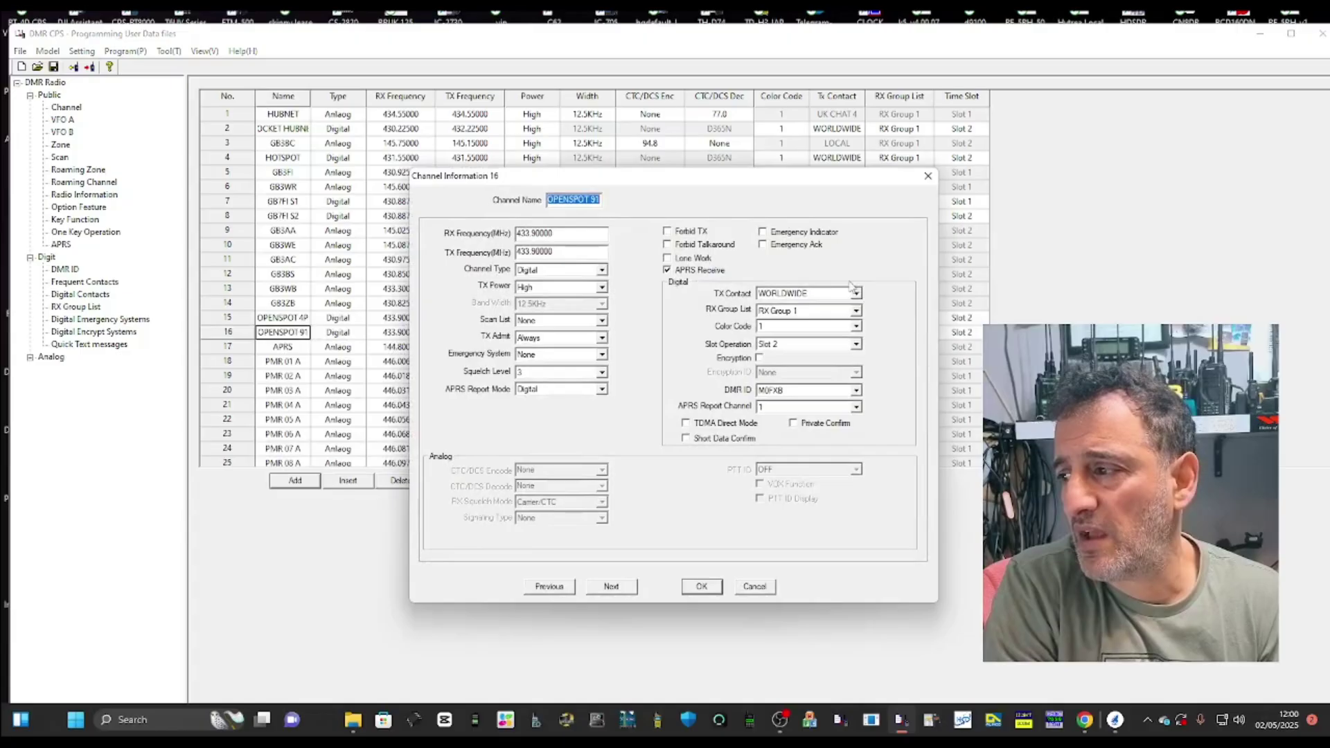
click(857, 294)
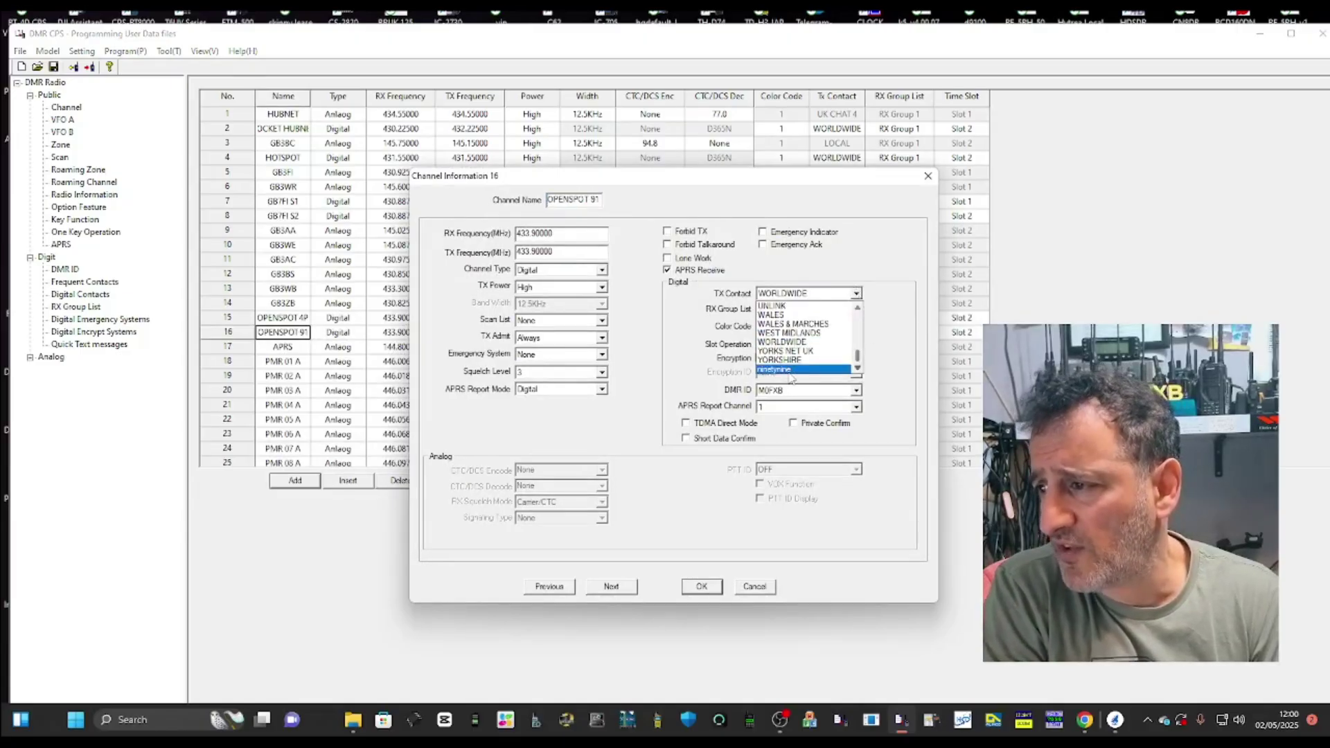
click(878, 341)
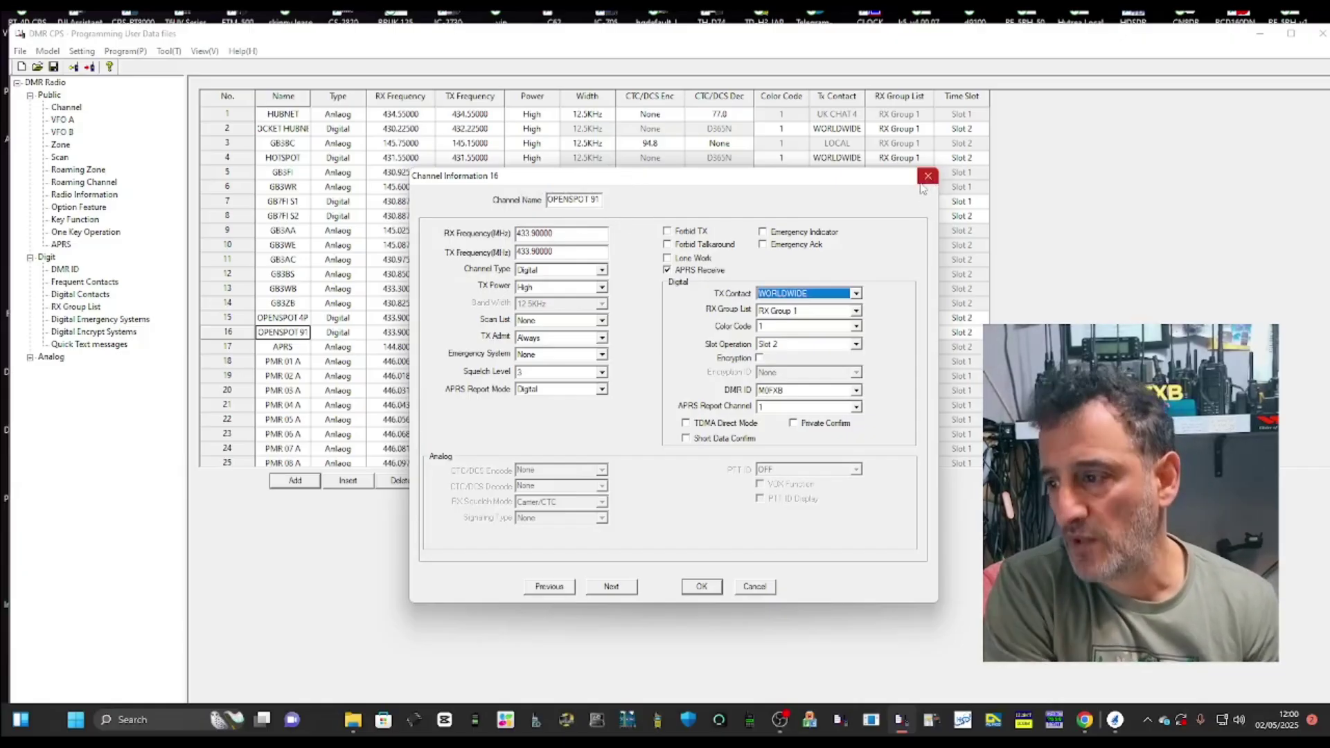
drag(805, 182, 745, 156)
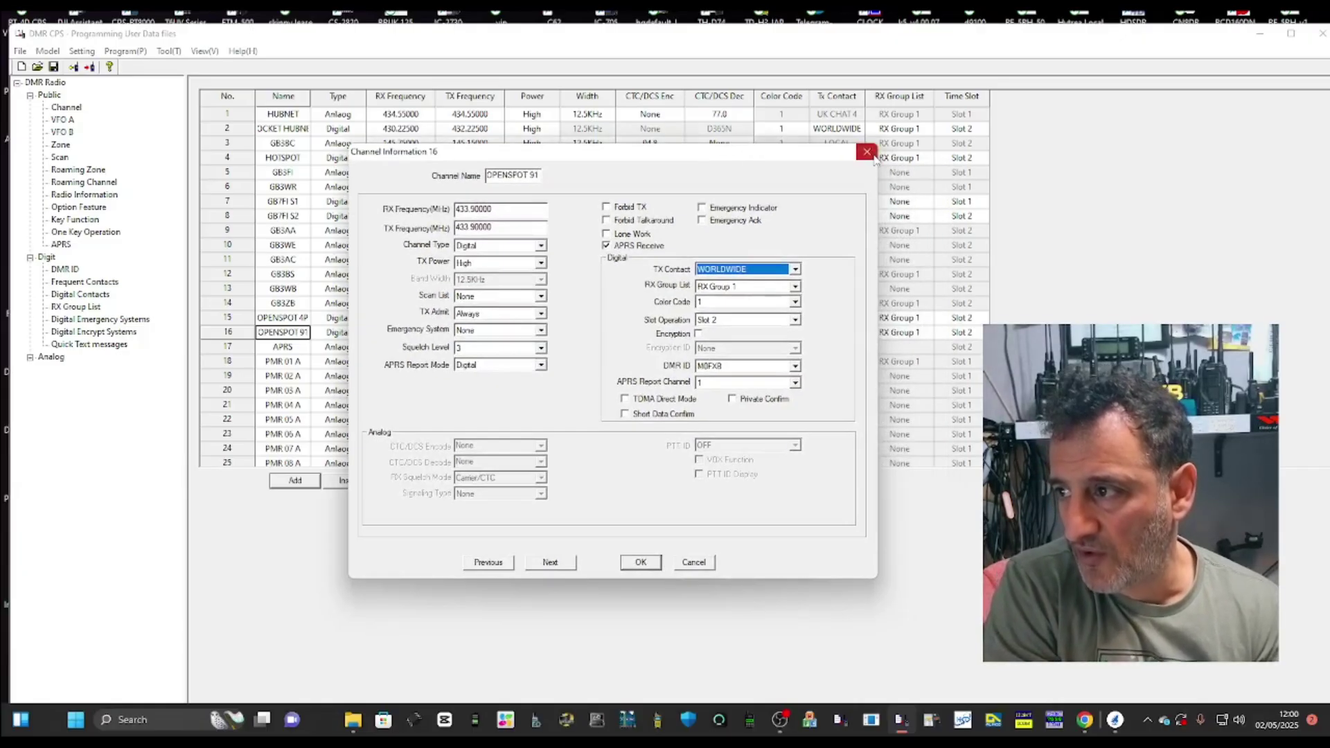
click(867, 151)
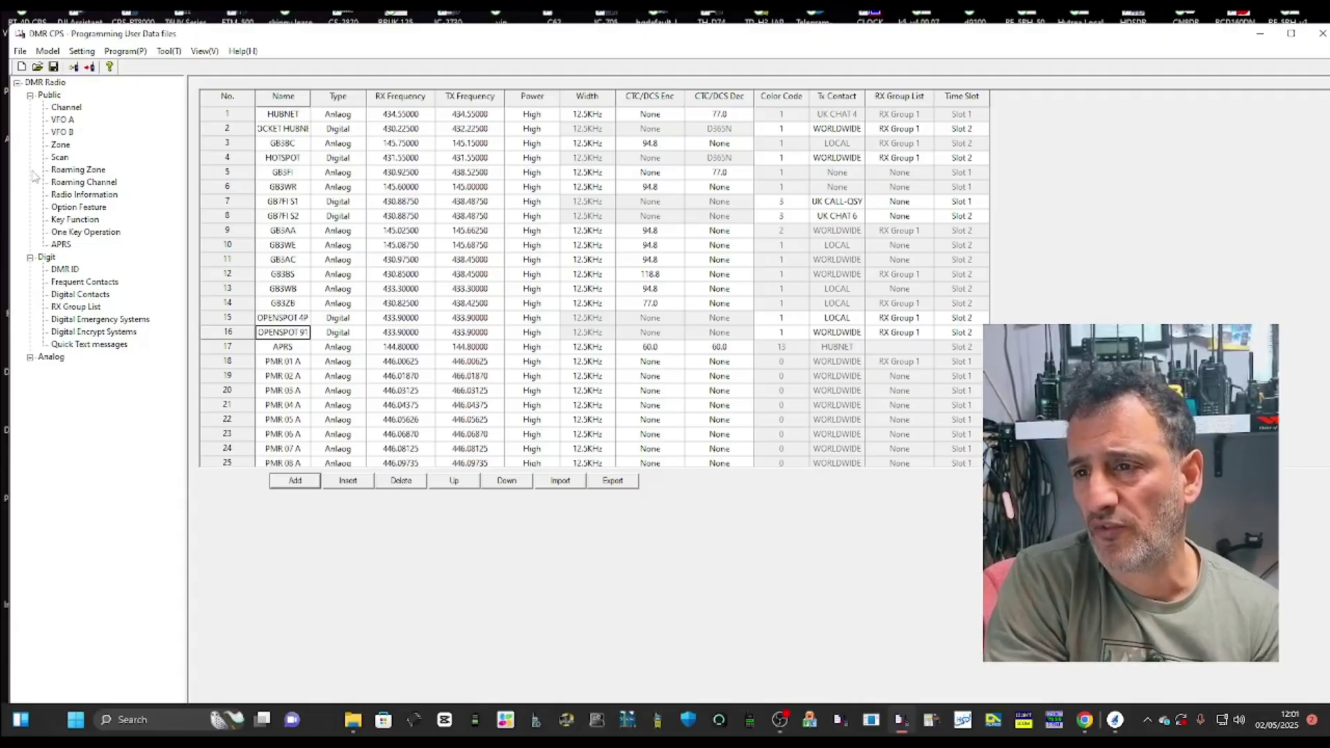
Add a new zone to the zone list and name it AIR
click(61, 146)
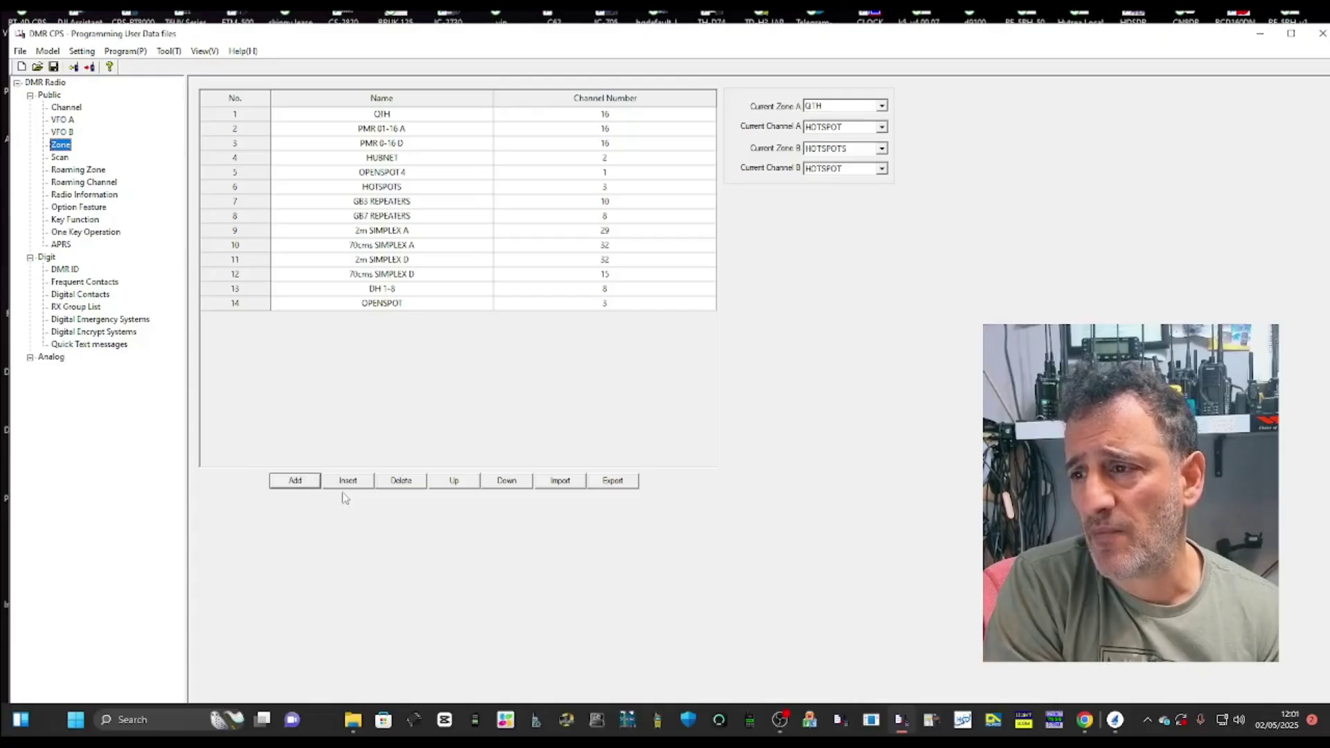
click(295, 480)
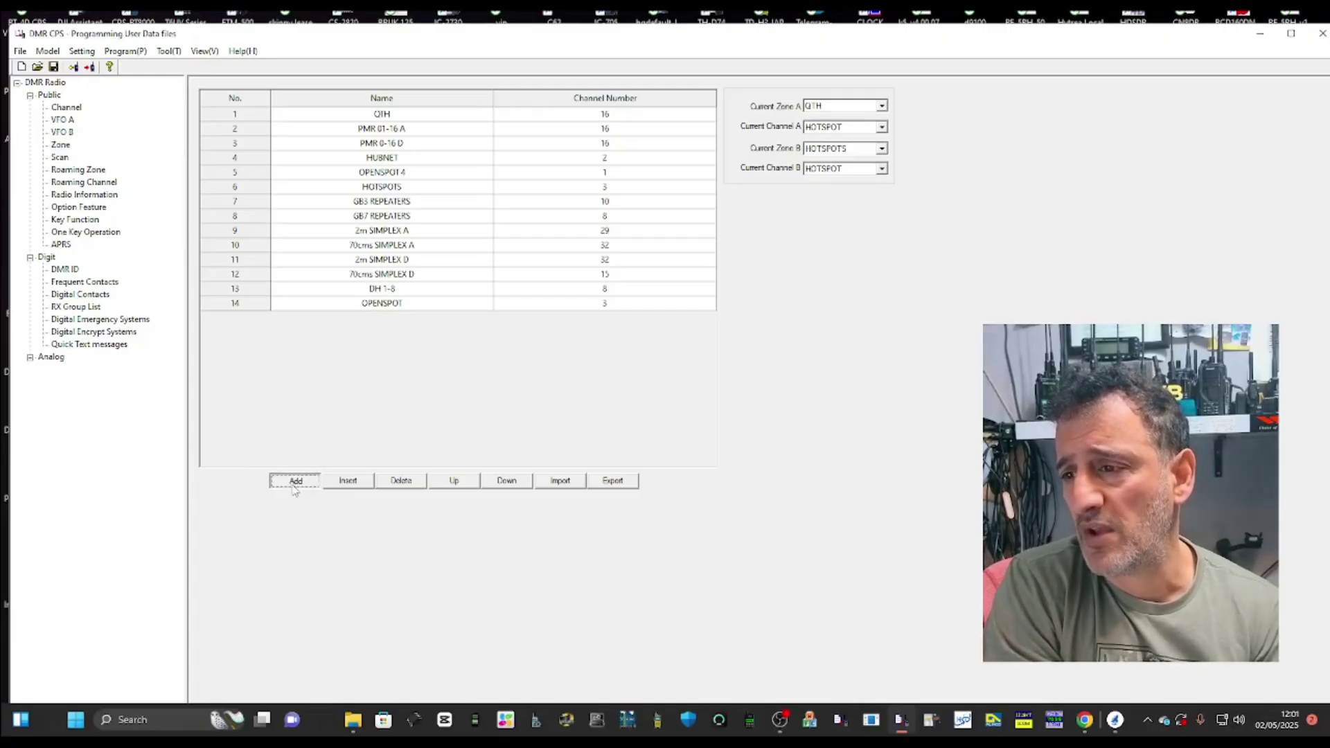
double_click(402, 324)
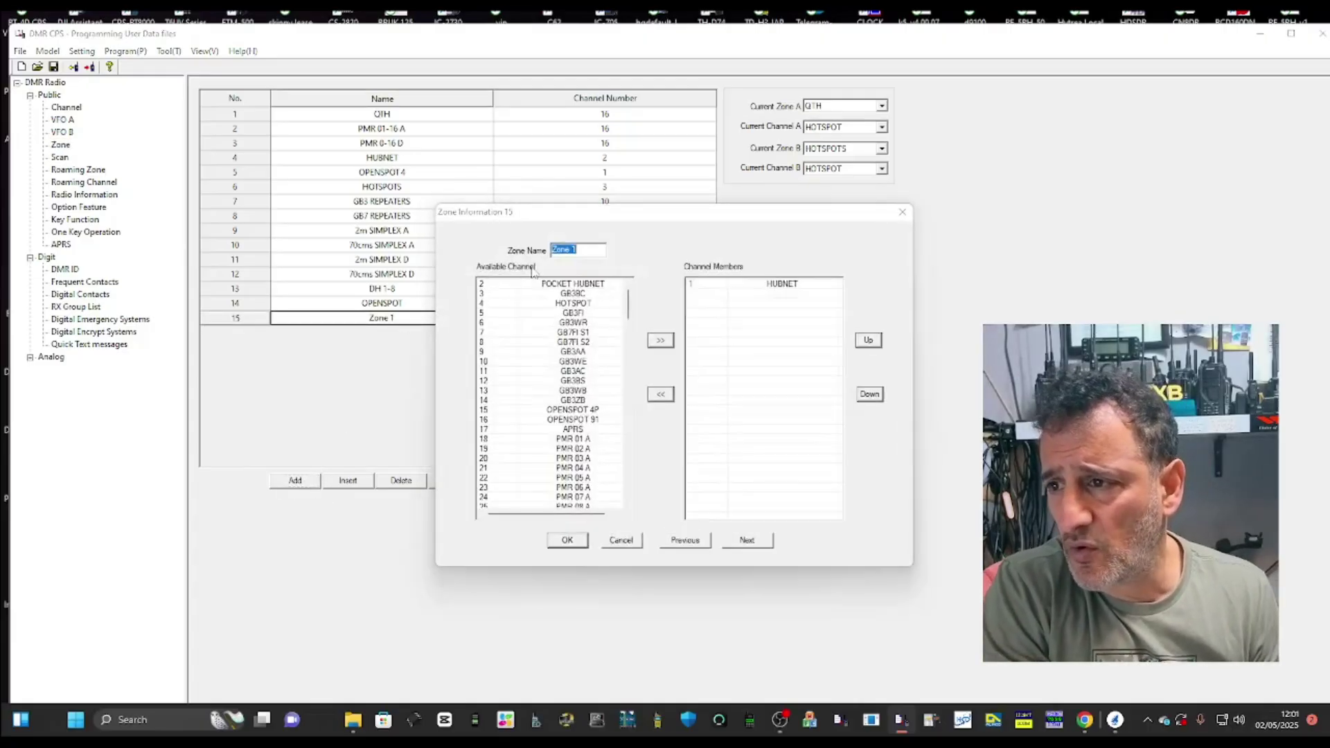
text(A)
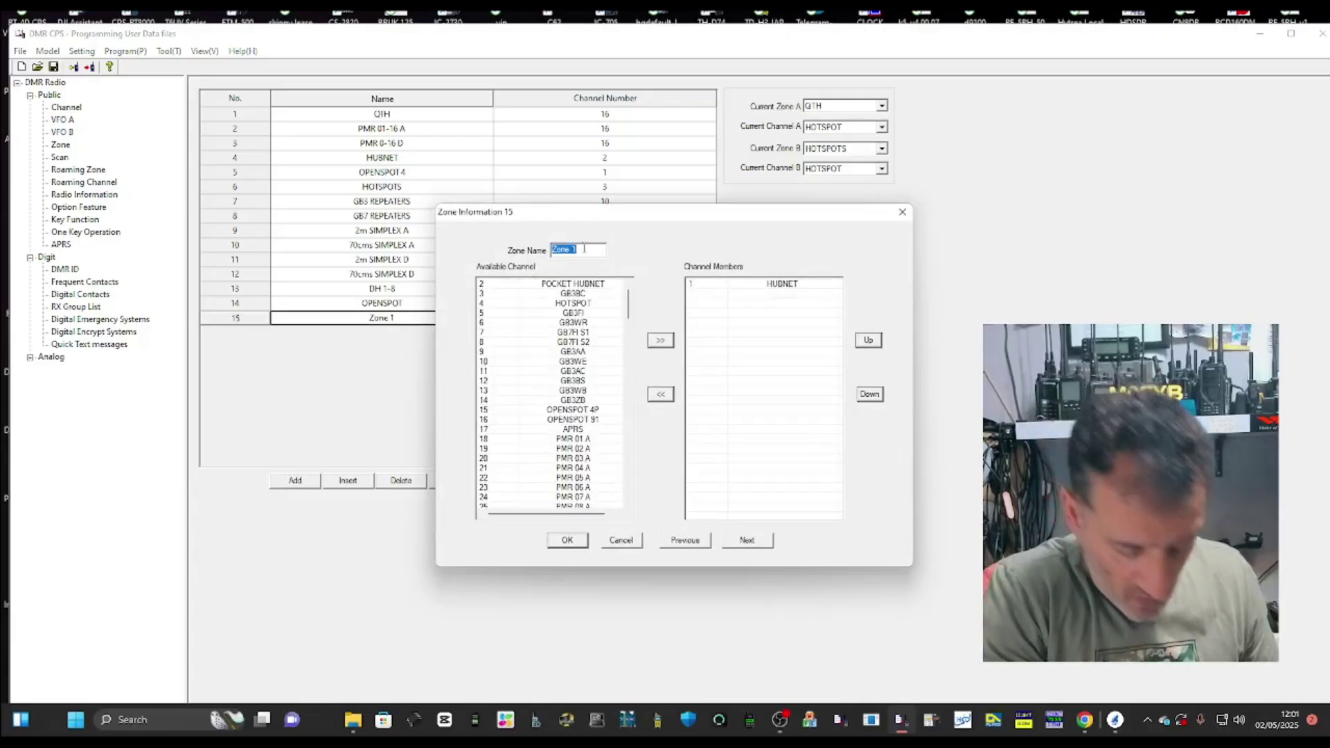
text(IR)
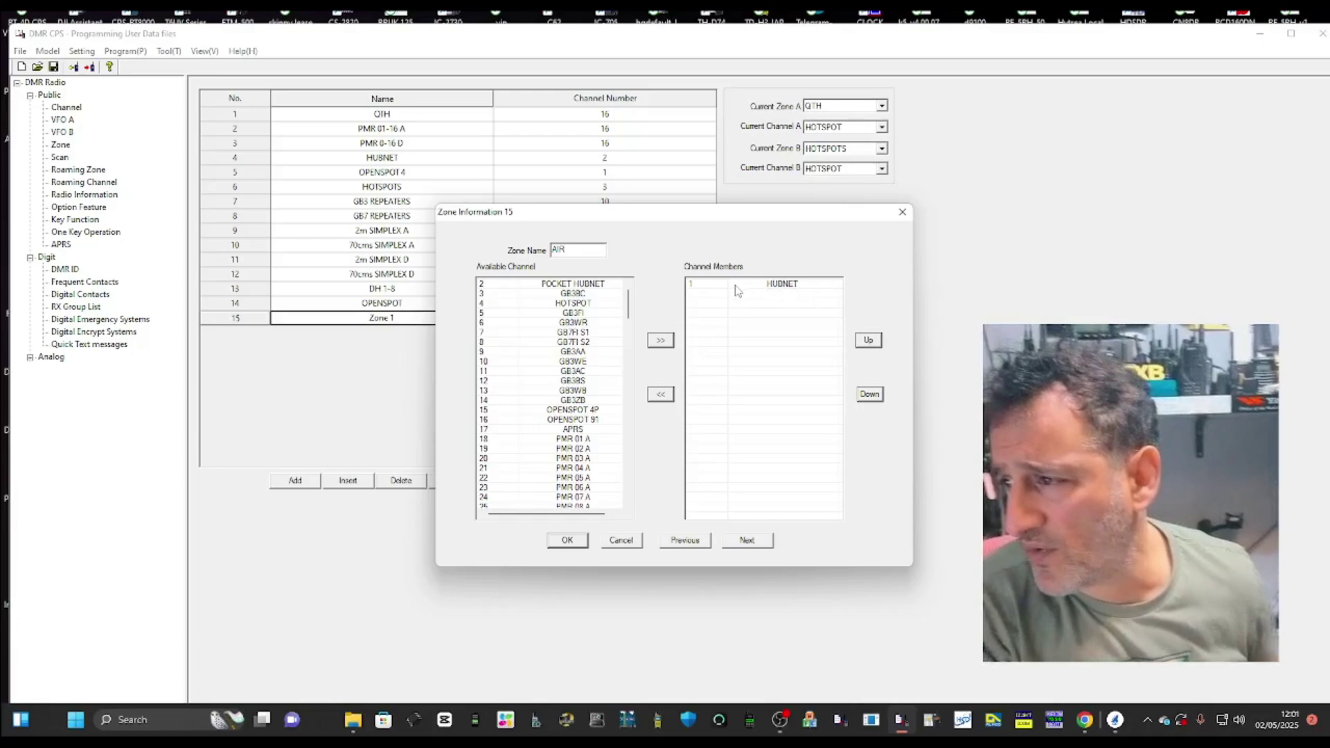
drag(761, 220, 529, 202)
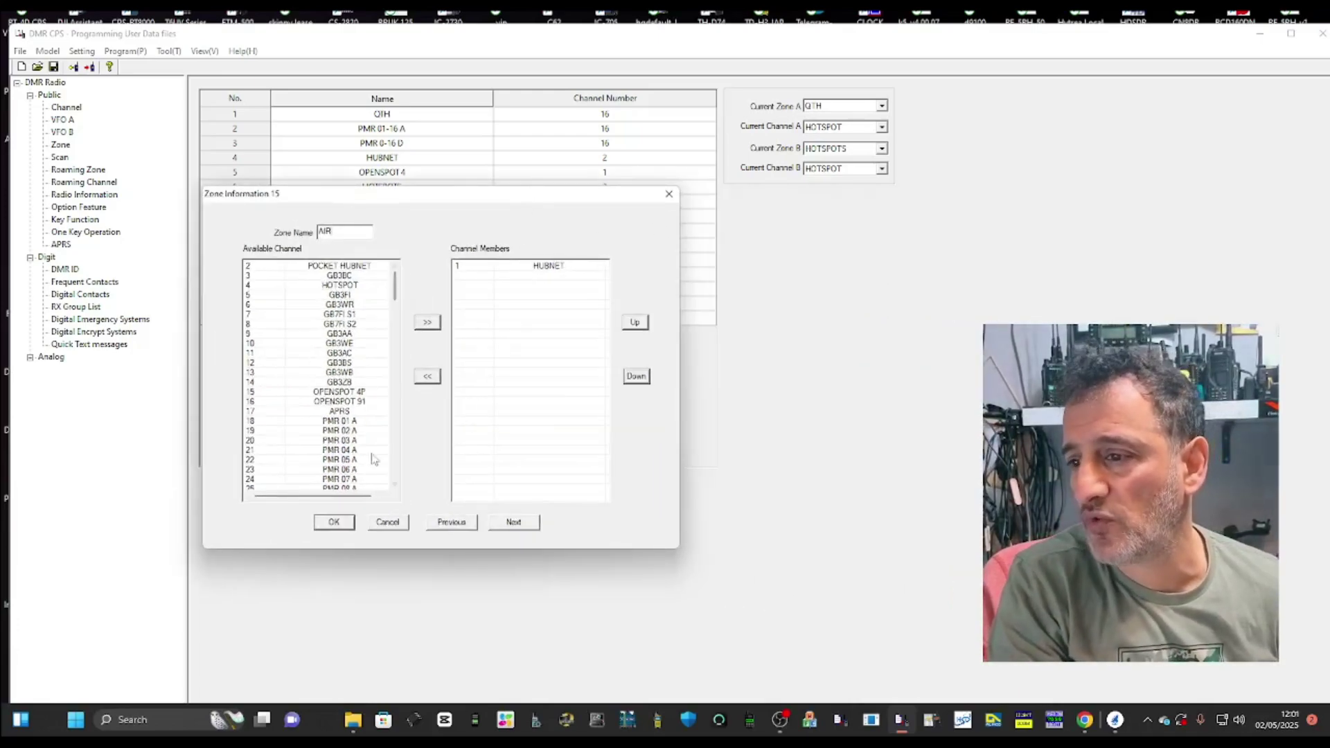
click(336, 524)
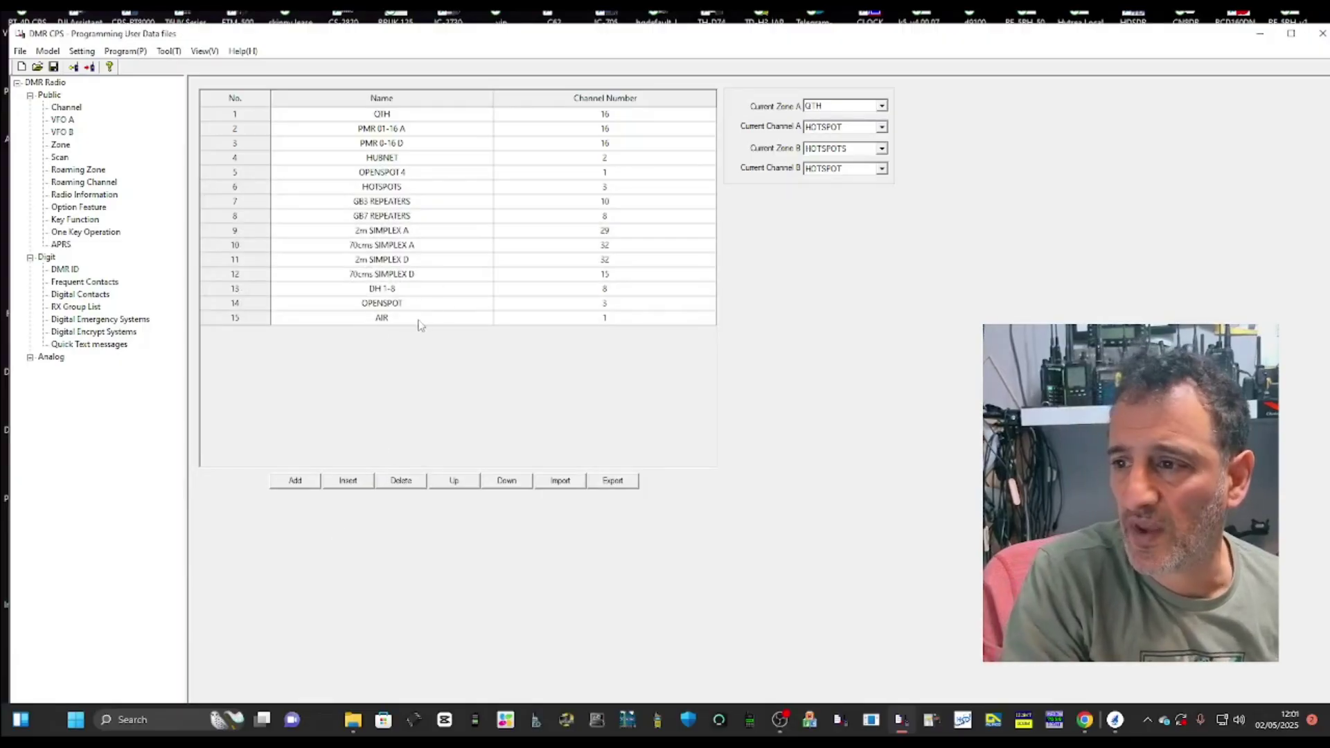
Reopen the AIR zone's settings to review them, then close without changes
double_click(395, 322)
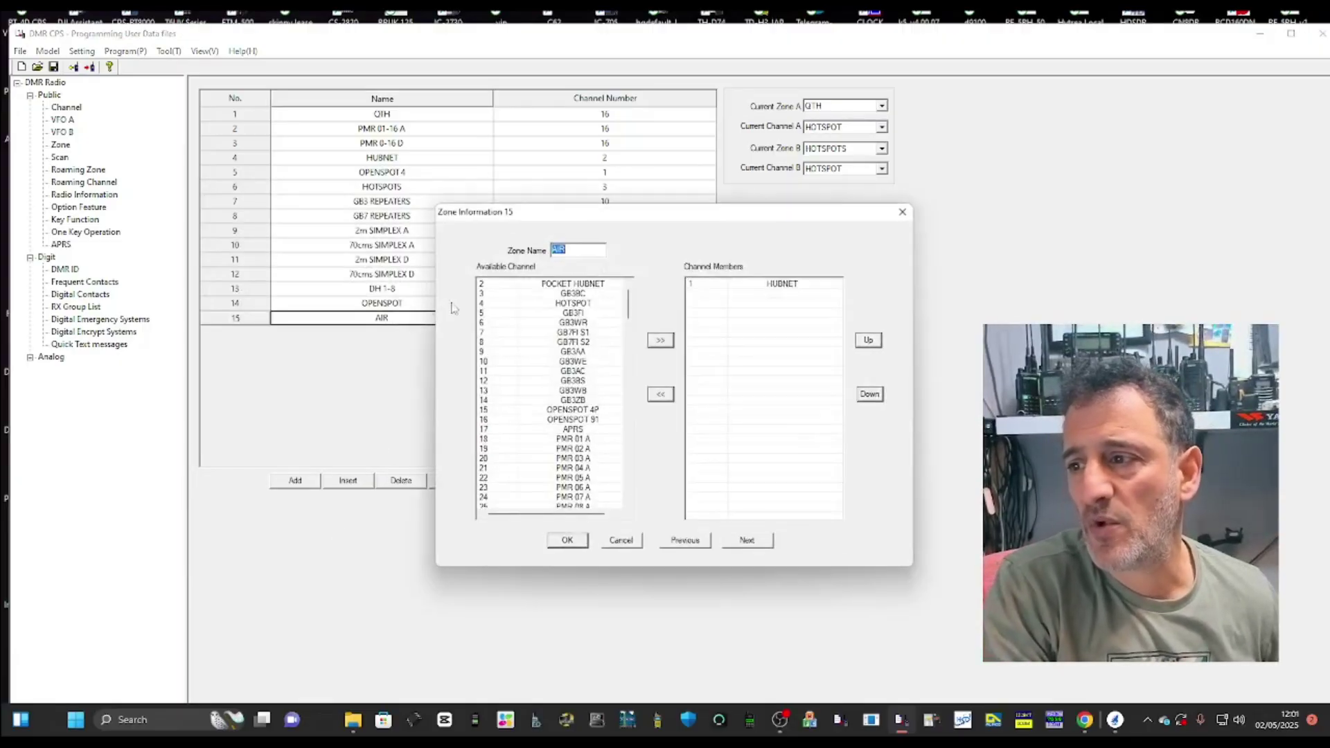
drag(773, 209, 665, 188)
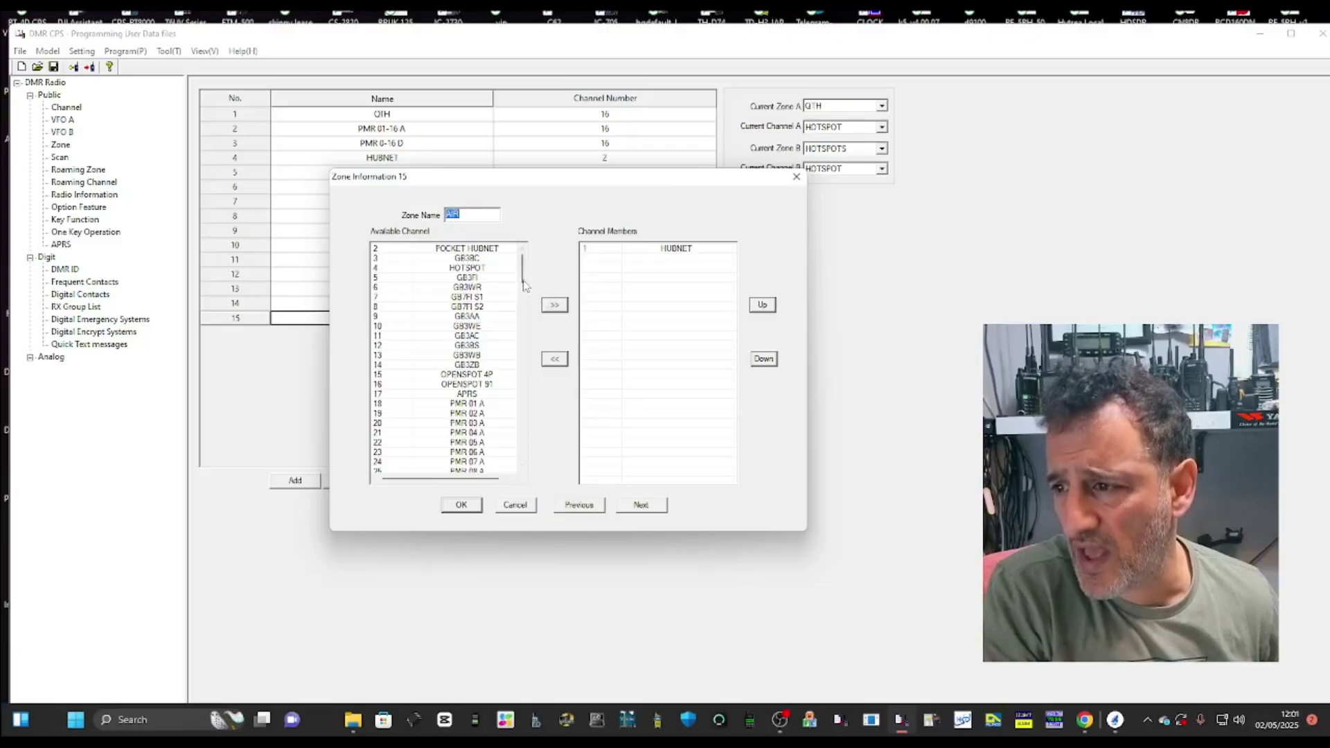
mouse_move(525, 277)
mouse_down()
mouse_move(527, 422)
mouse_move(522, 277)
mouse_up()
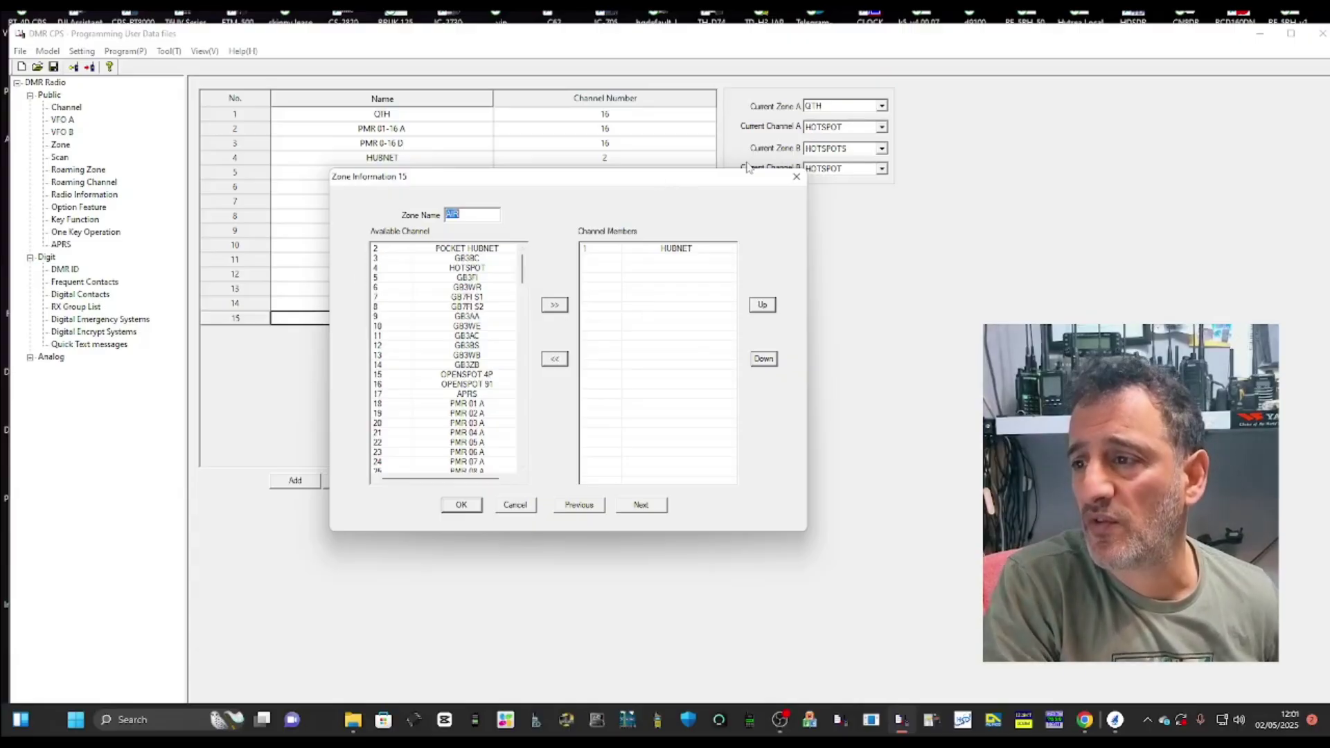
click(796, 178)
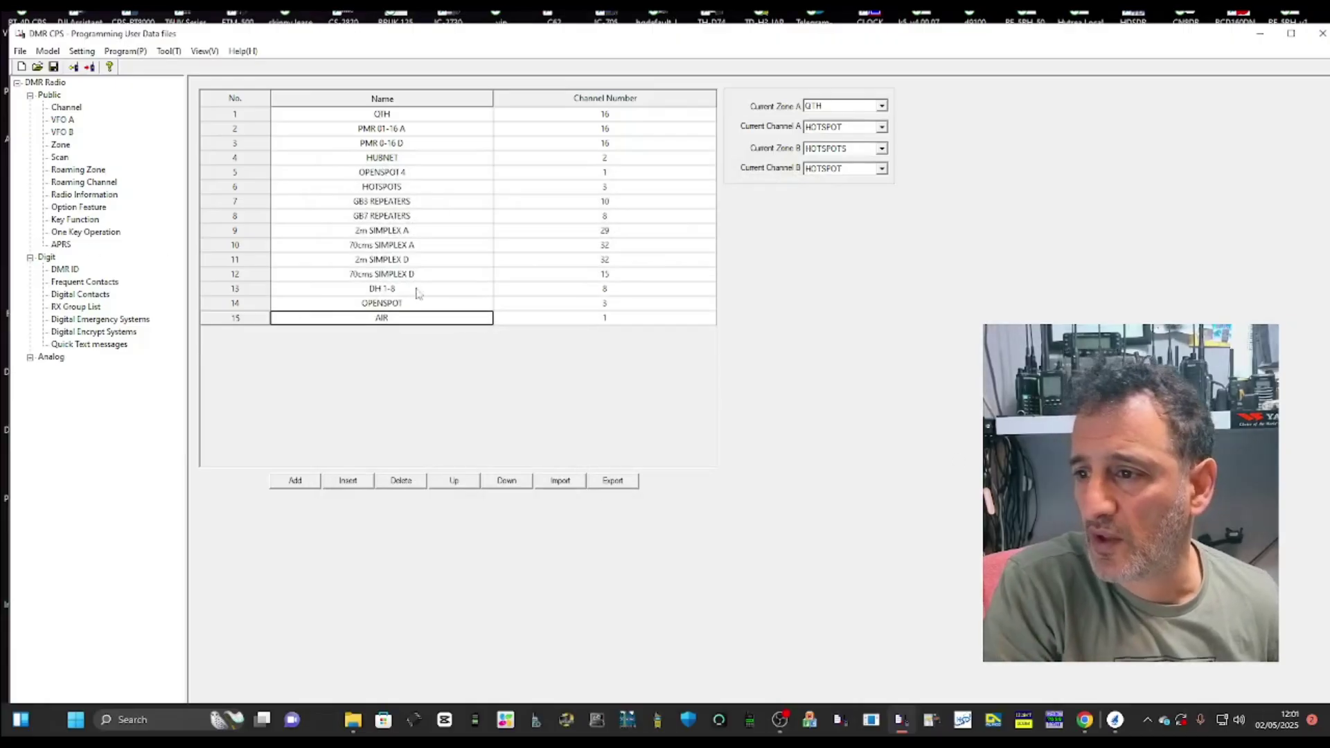
Remove HUBNET from the OPENSPOT zone's members, leaving OPENSPOT 4P and OPENSPOT 91
double_click(396, 309)
drag(727, 213, 580, 105)
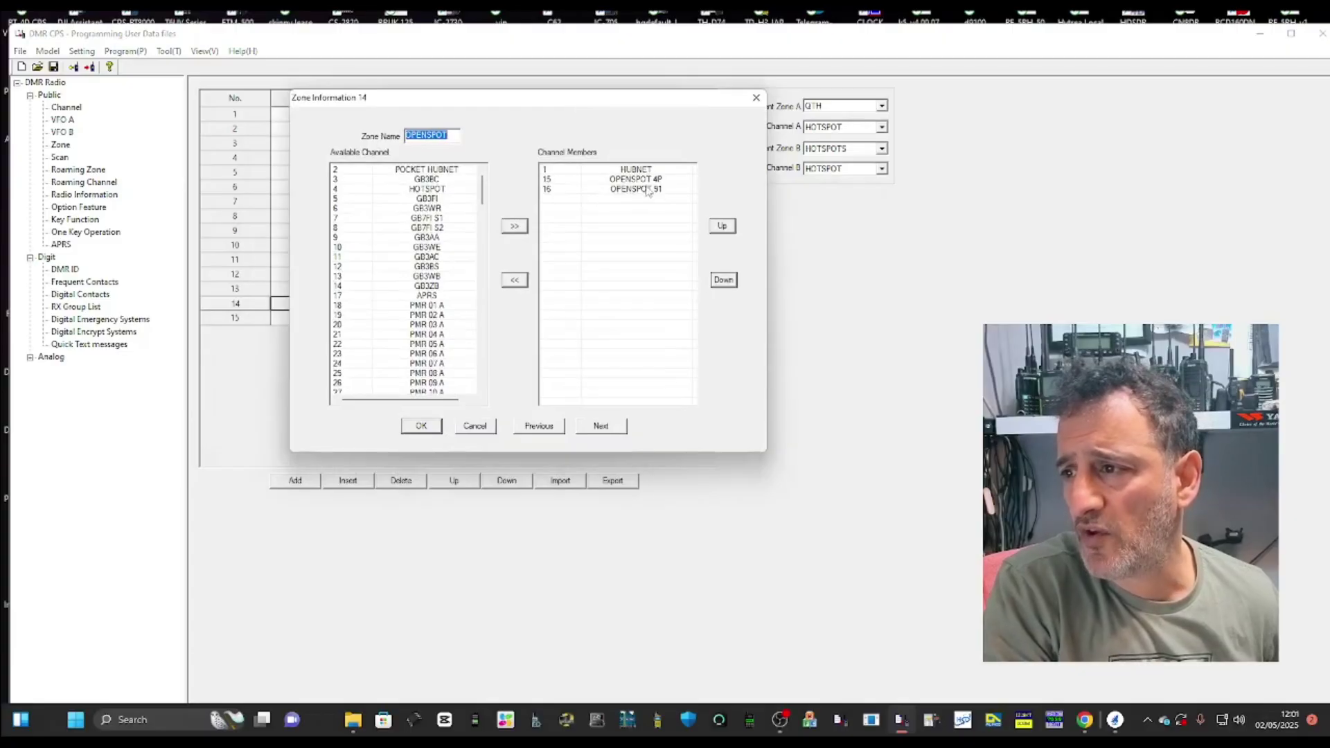
click(638, 170)
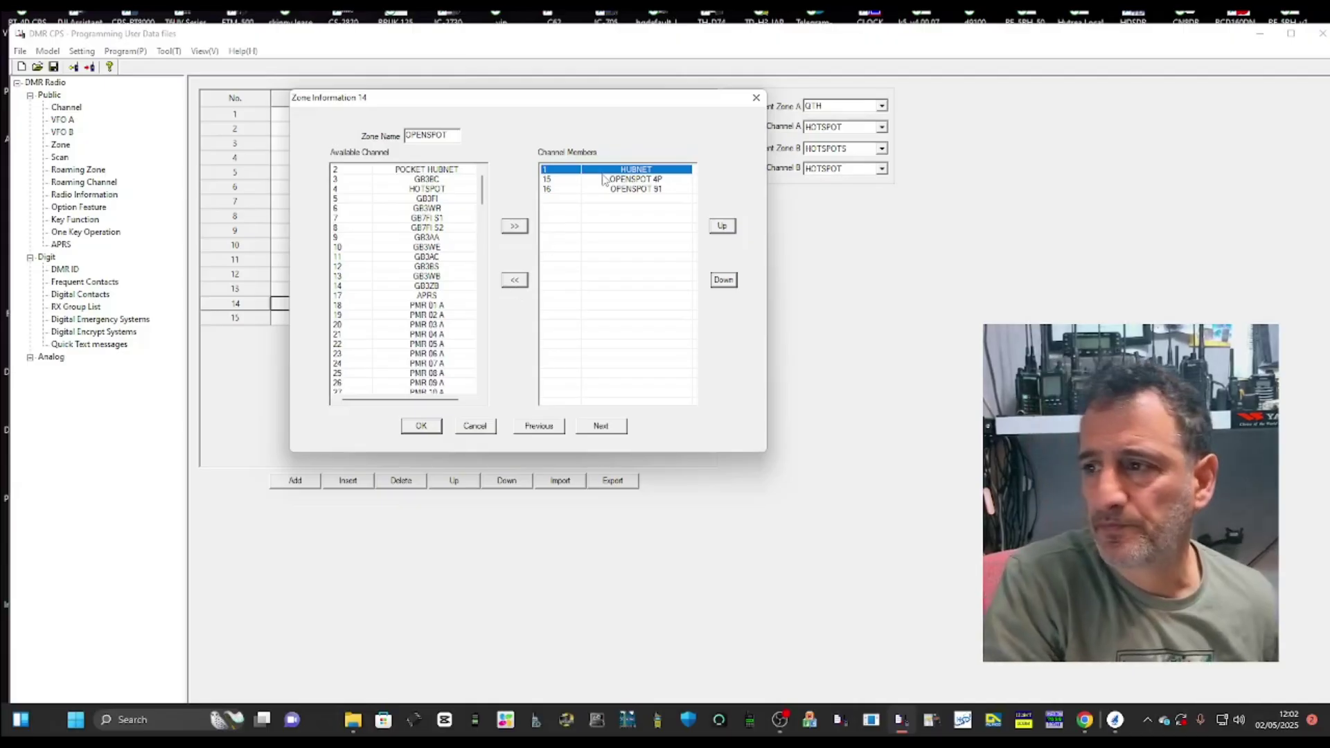
click(513, 281)
scroll(416, 280, down, 18)
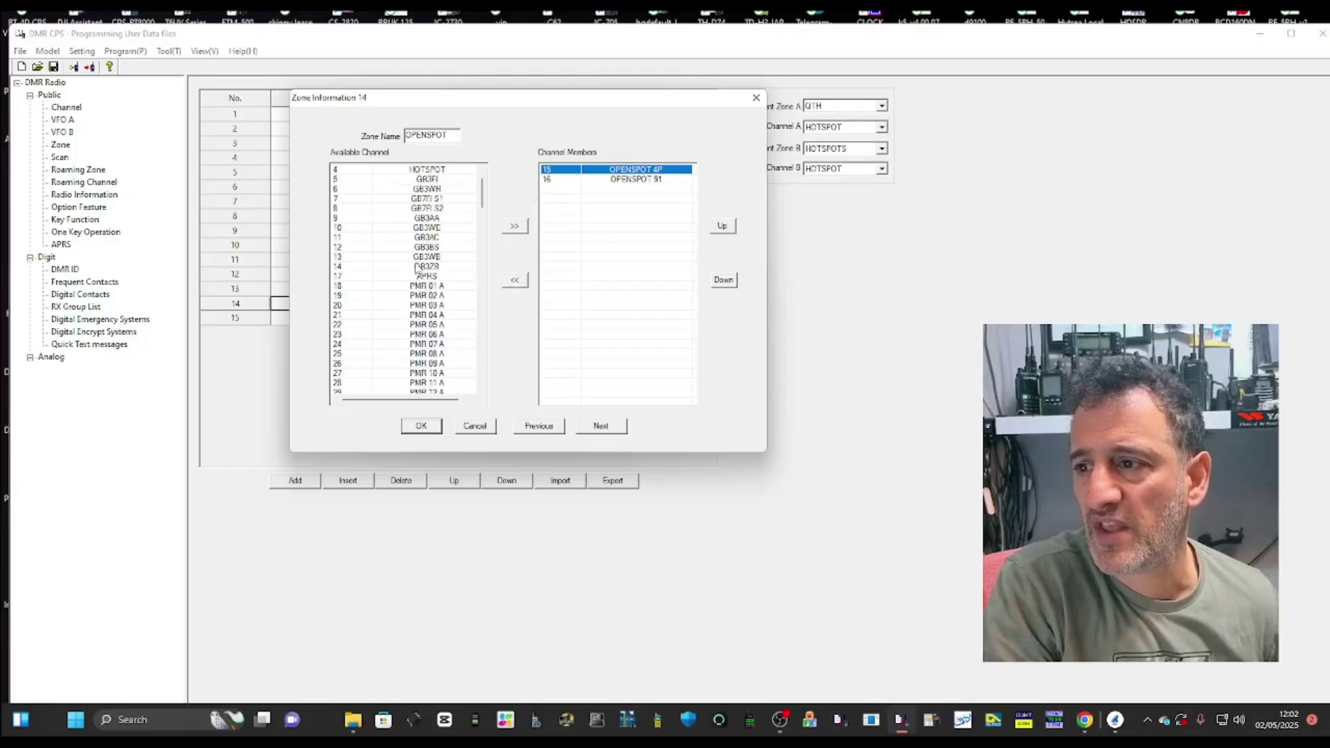
scroll(418, 277, up, 18)
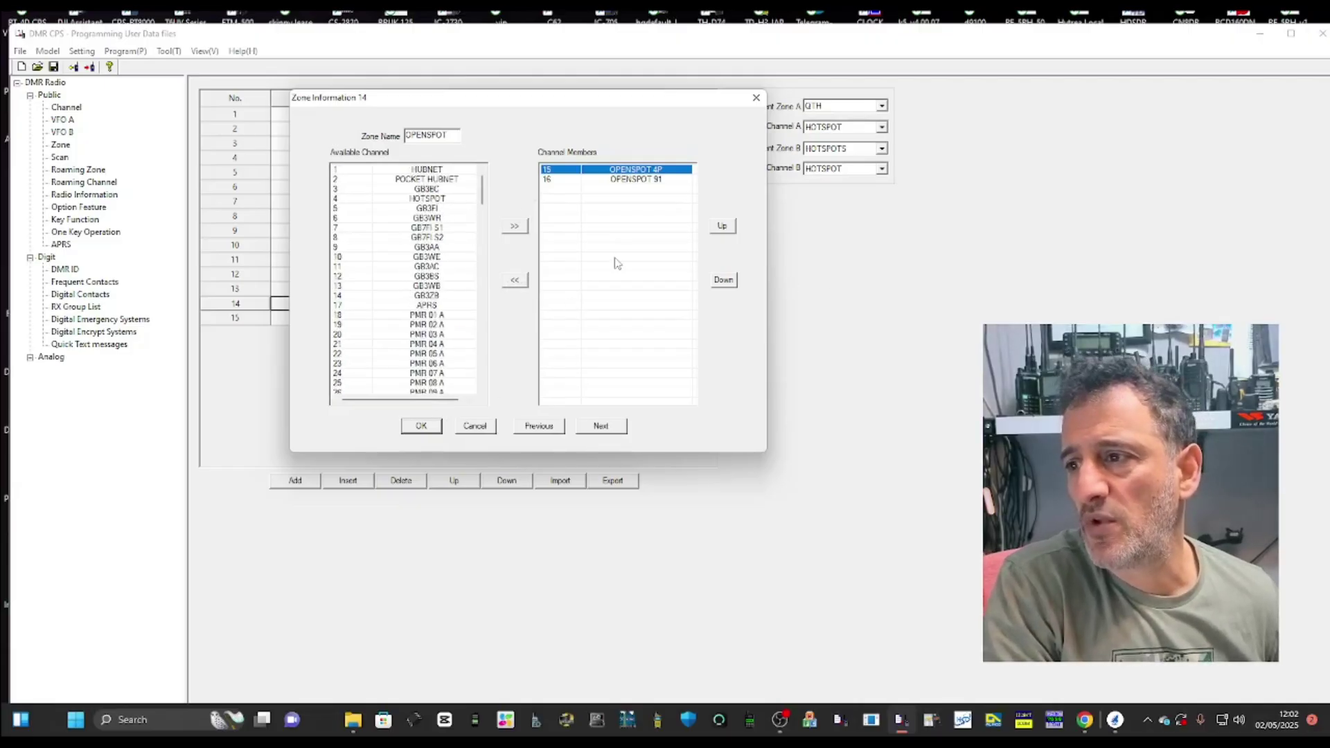
Confirm the OPENSPOT zone edit, return to the channel table and select the APRS and PMR 01 A names
click(420, 427)
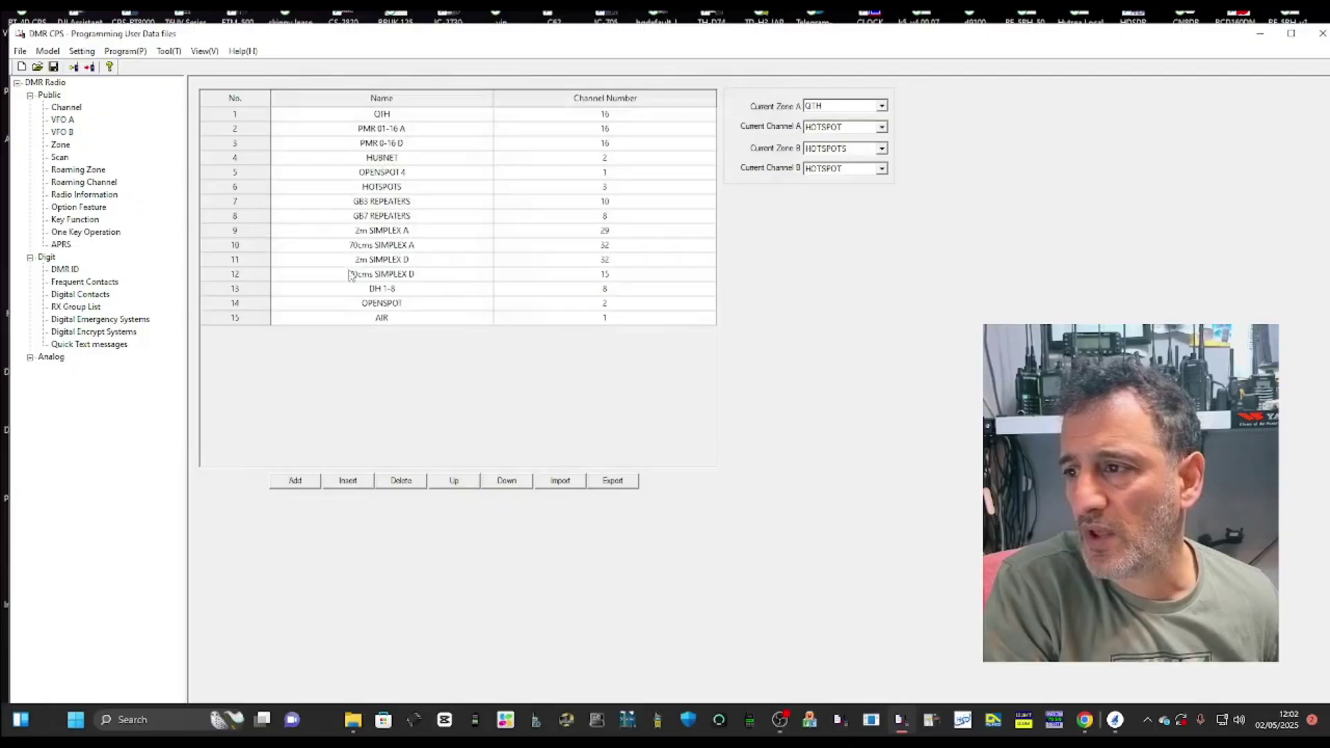
click(86, 284)
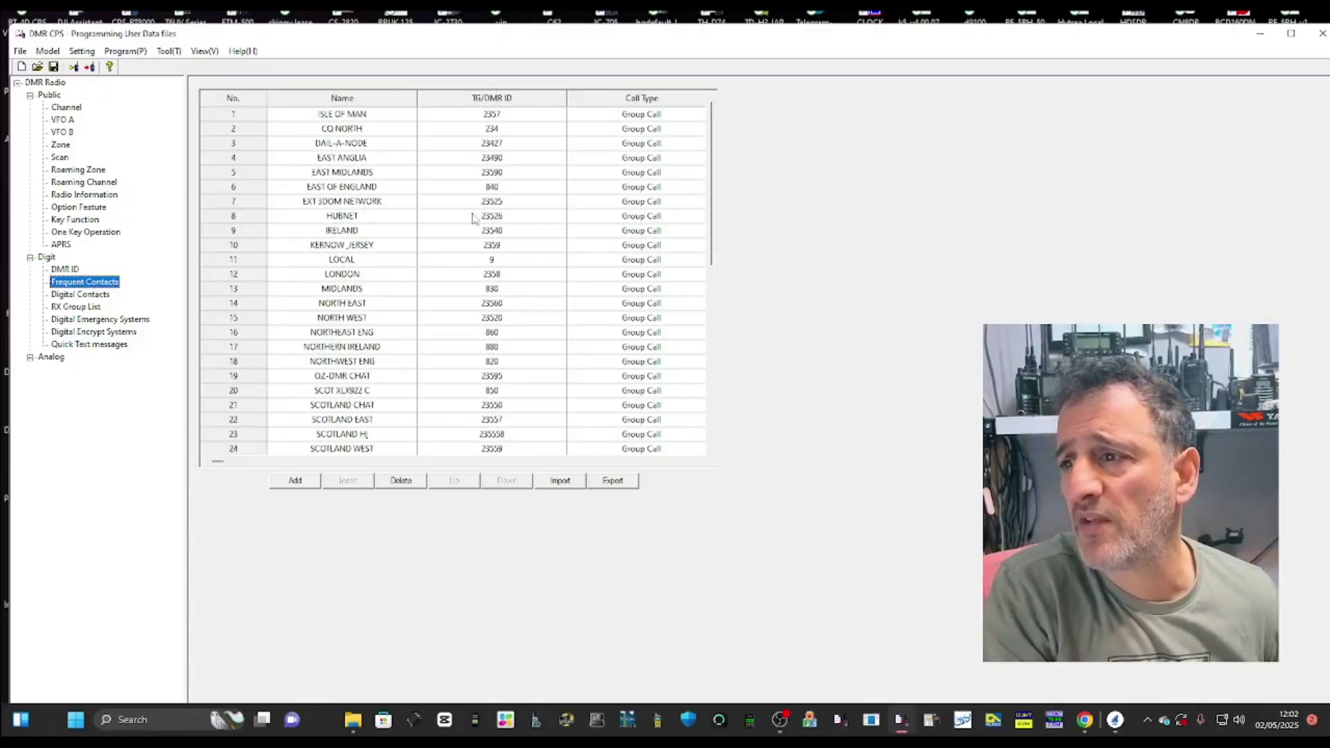
click(67, 109)
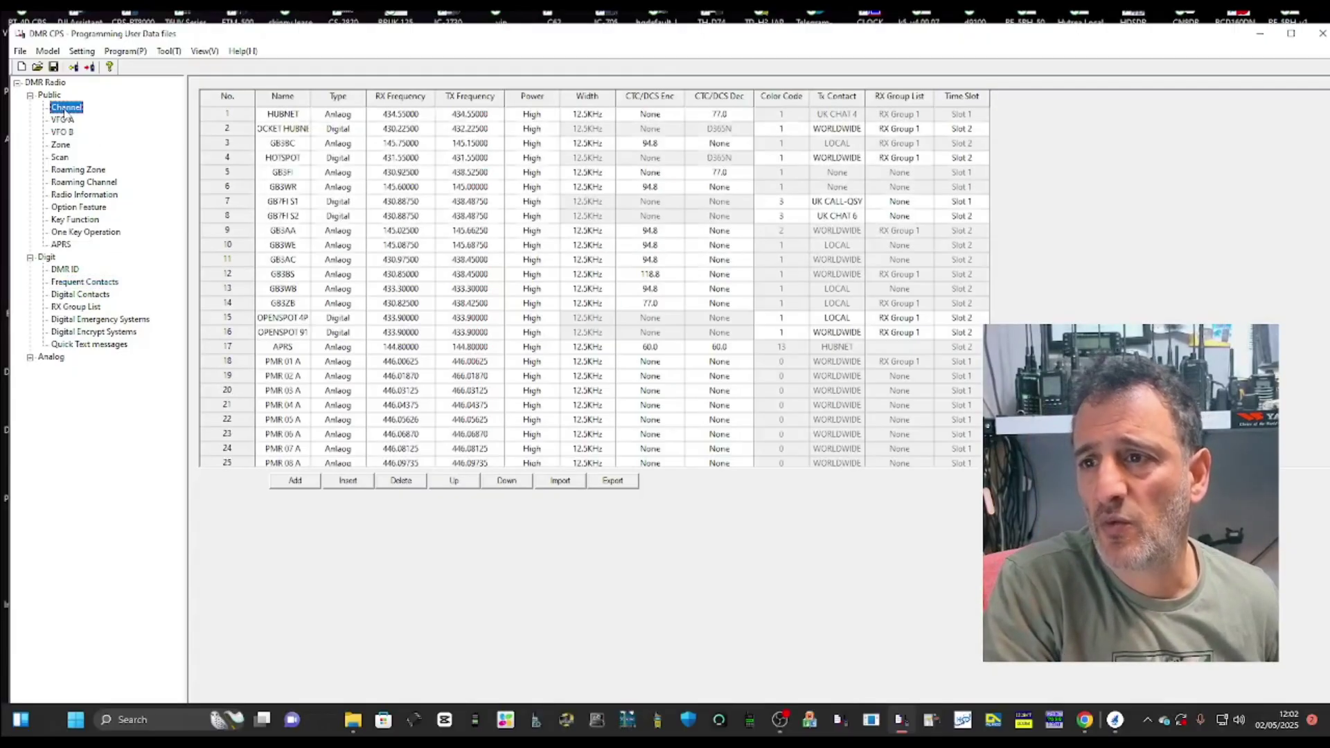
click(288, 350)
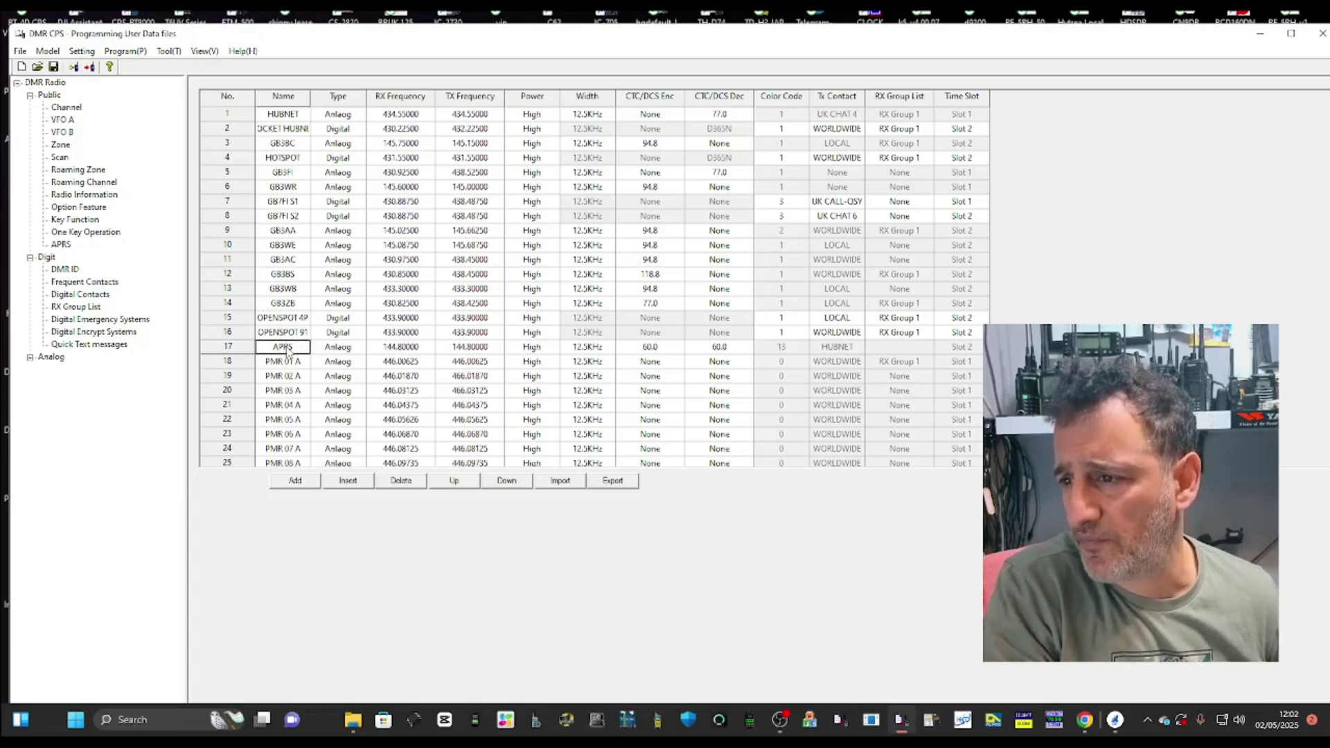
click(289, 366)
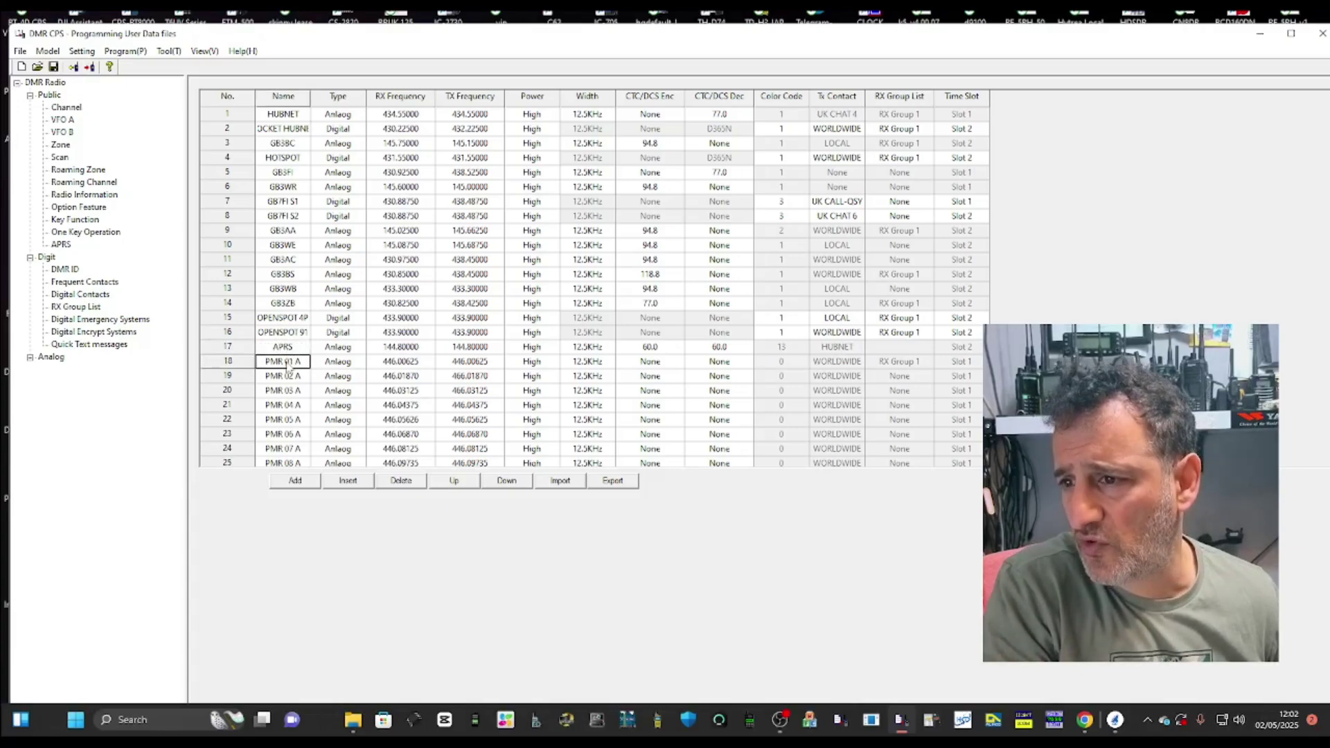
Rename channel 18, PMR 01 A, to OPENSPOT HUBNET and set RX and TX to 433.90000 MHz
double_click(288, 366)
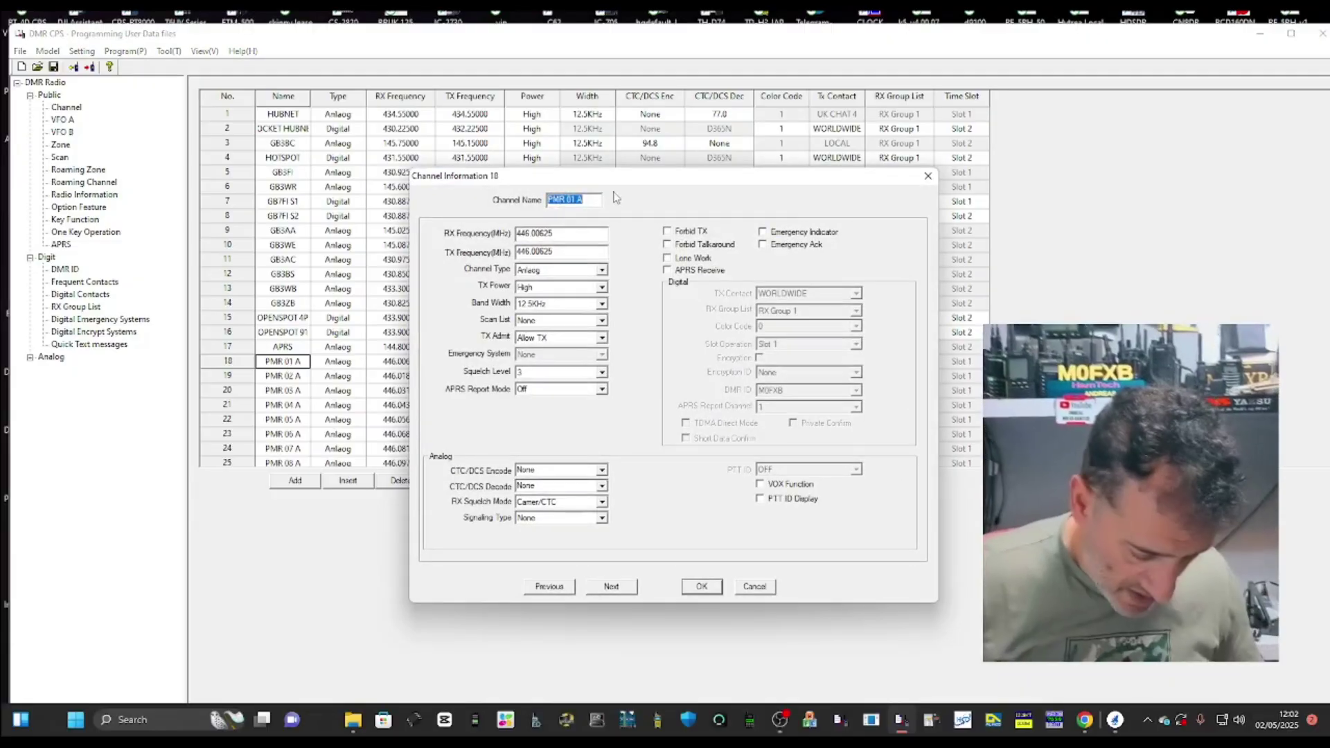
text(OPENSPO)
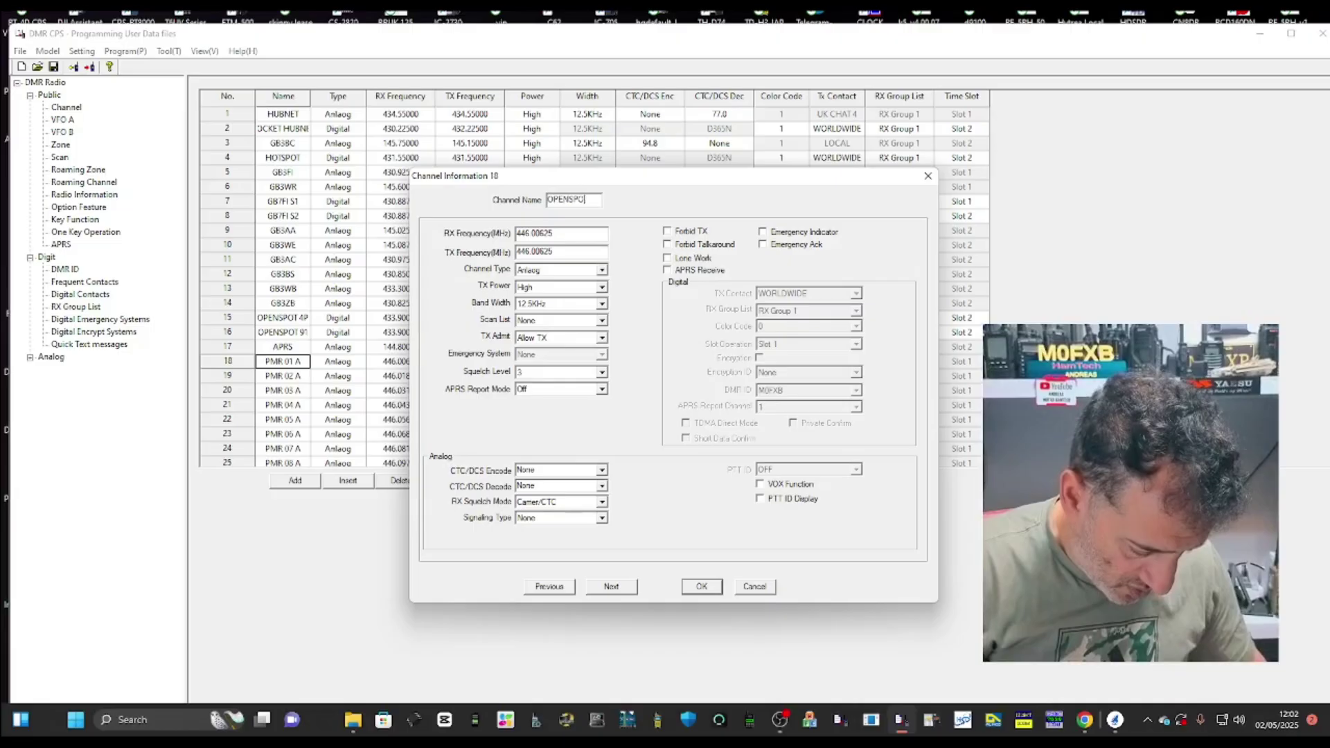
text(HUBNET)
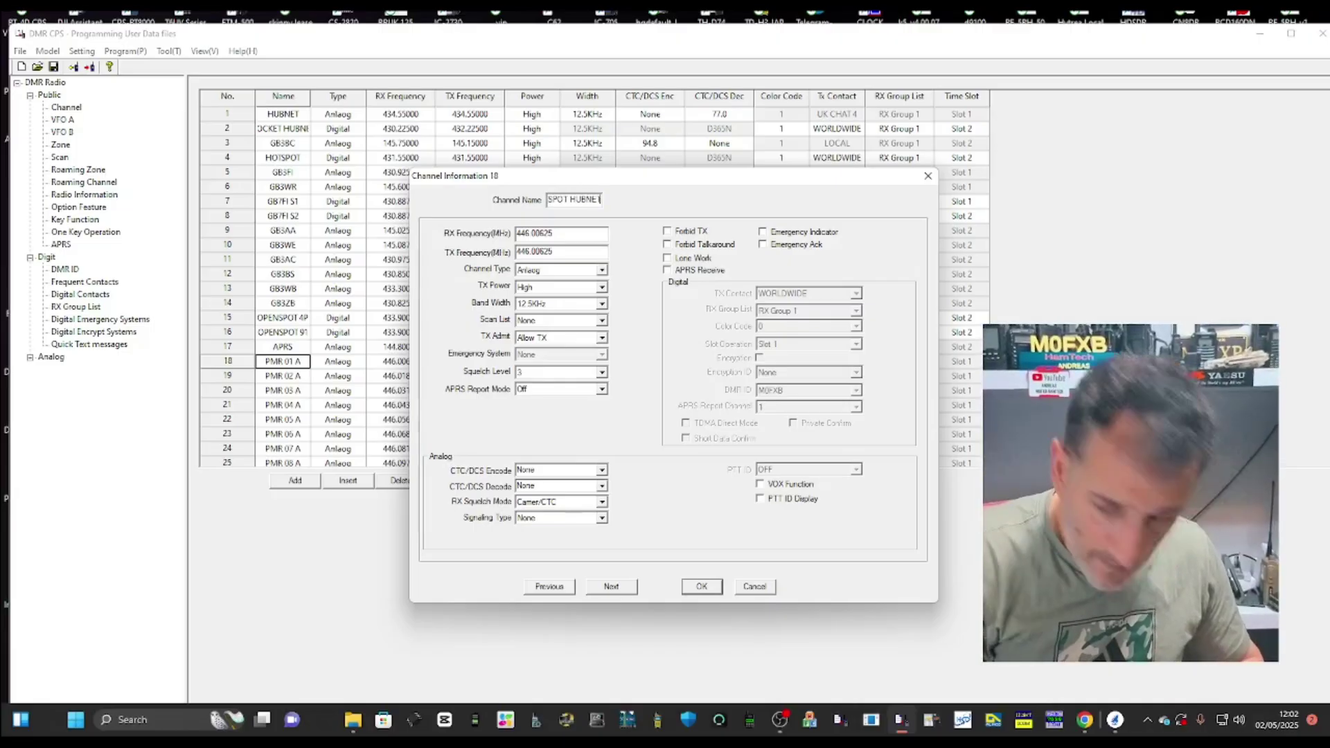
double_click(563, 234)
text(433.90000)
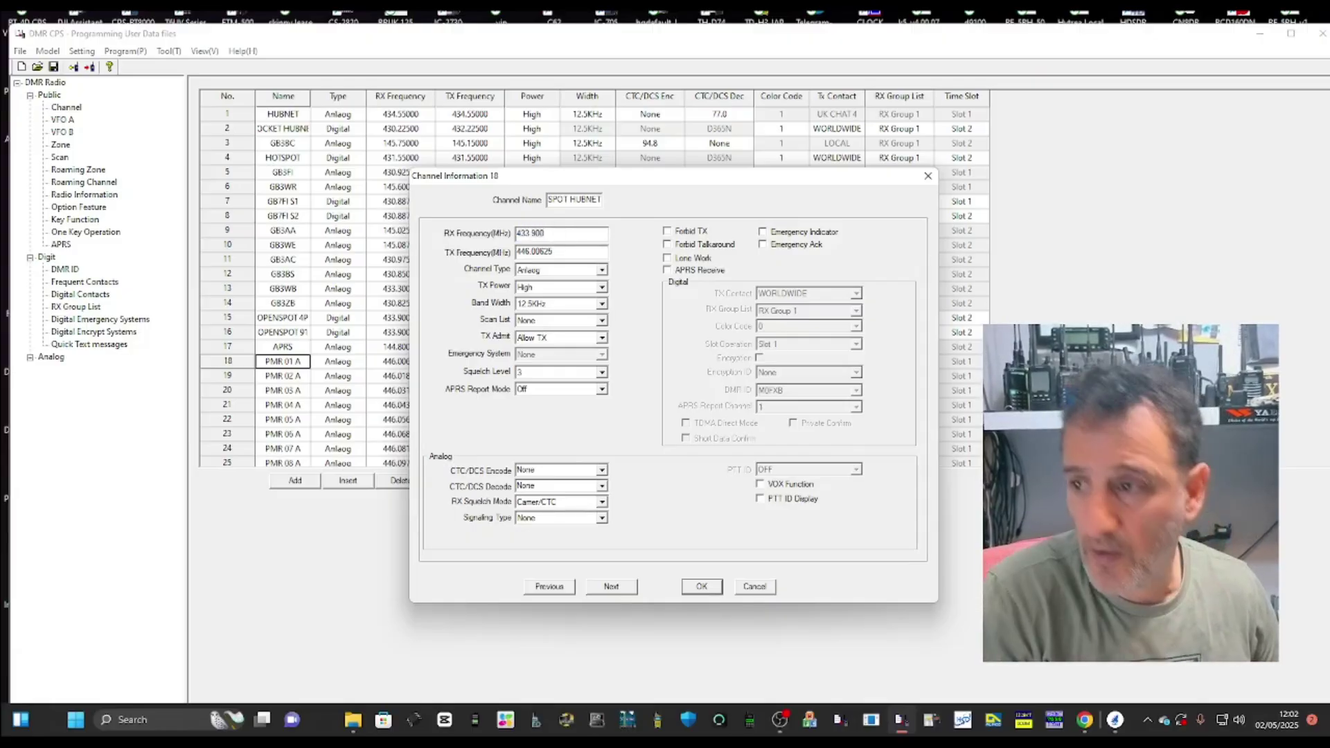
double_click(566, 255)
text(433.900)
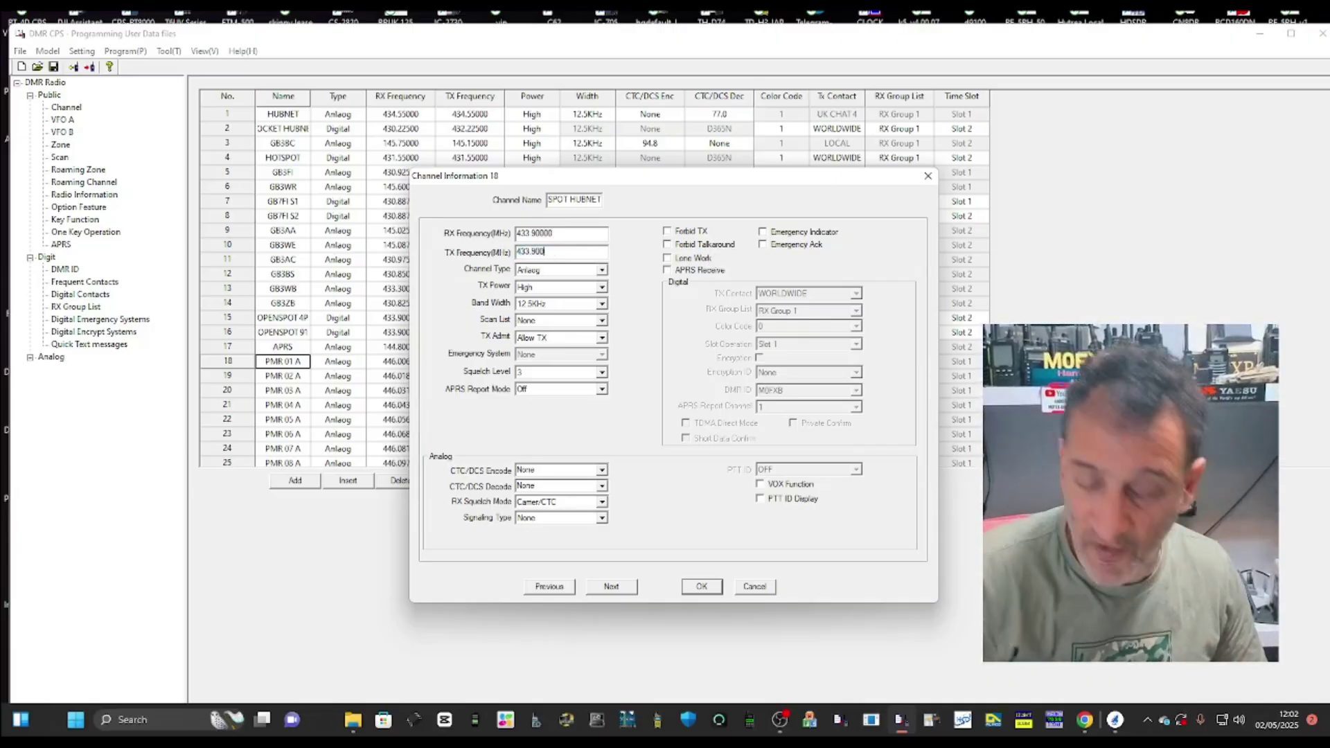
Make channel 18 Digital, calling HUBNET on colour code 1, slot 1, and close its settings
click(601, 269)
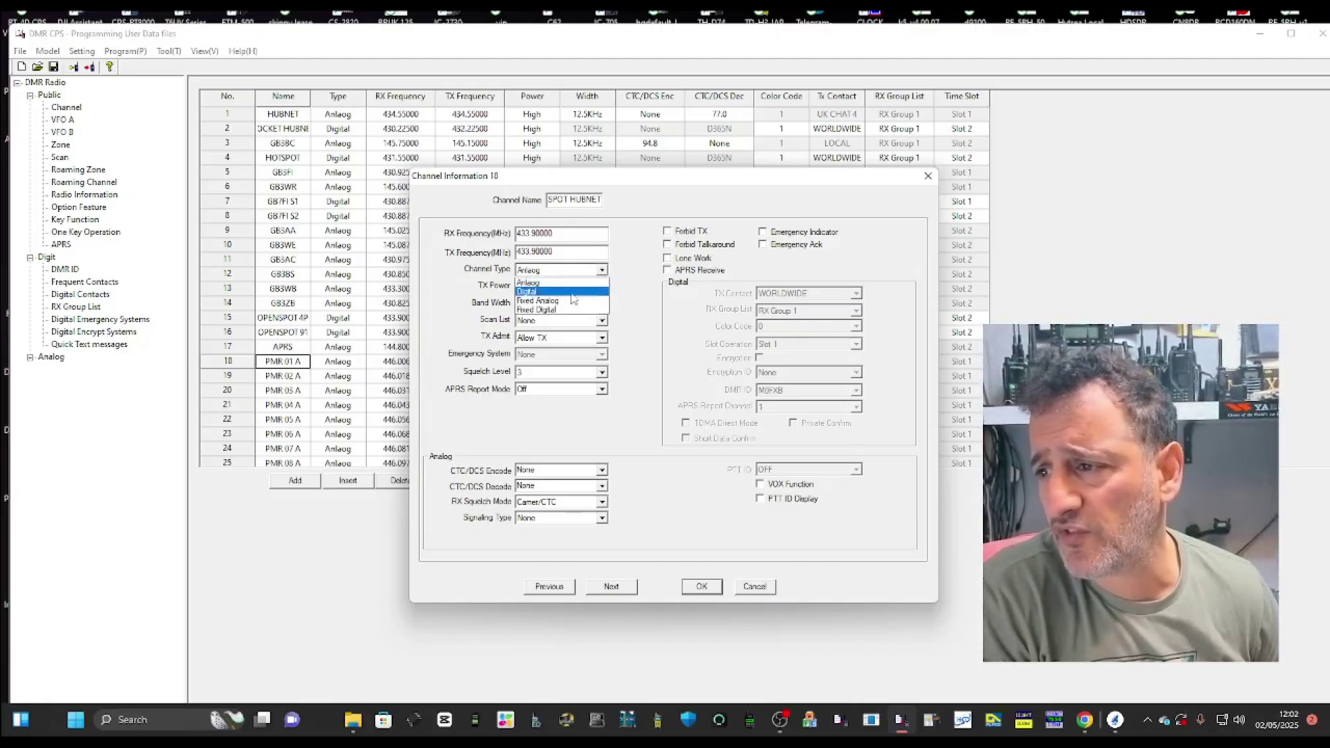
click(557, 292)
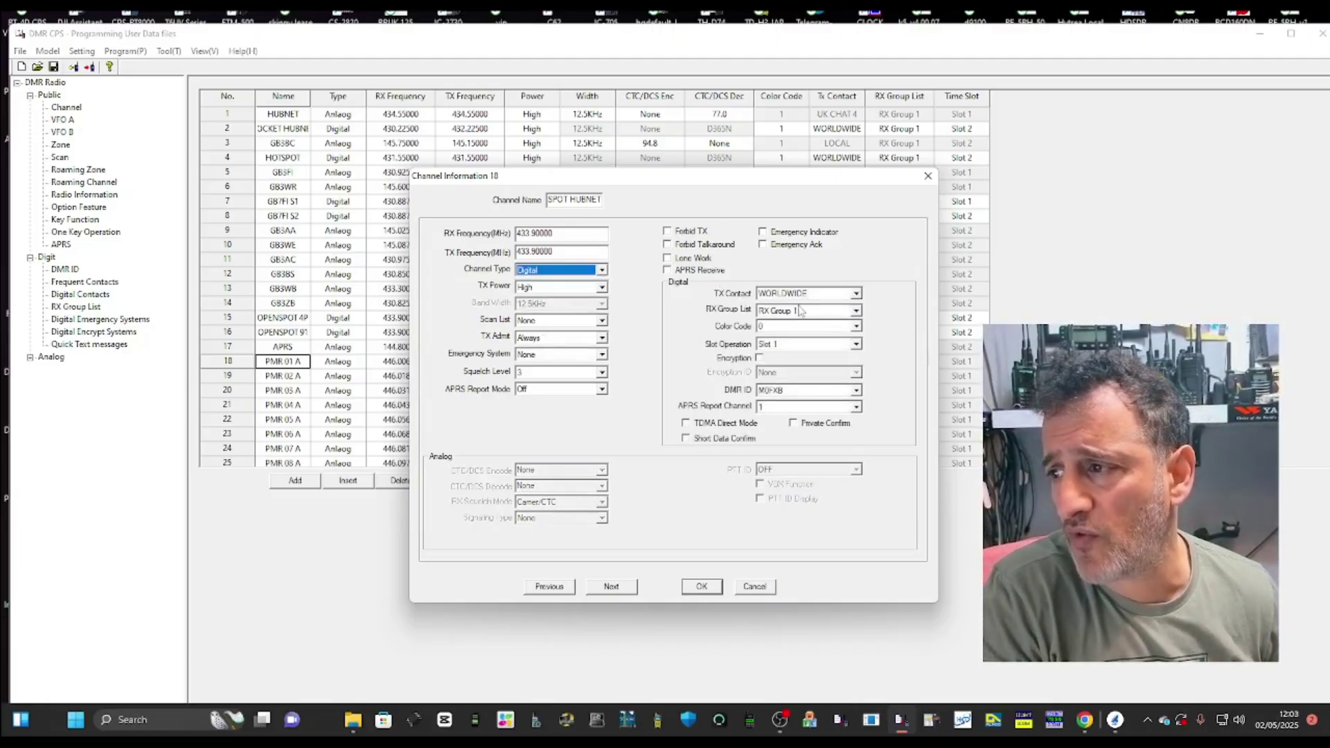
click(856, 294)
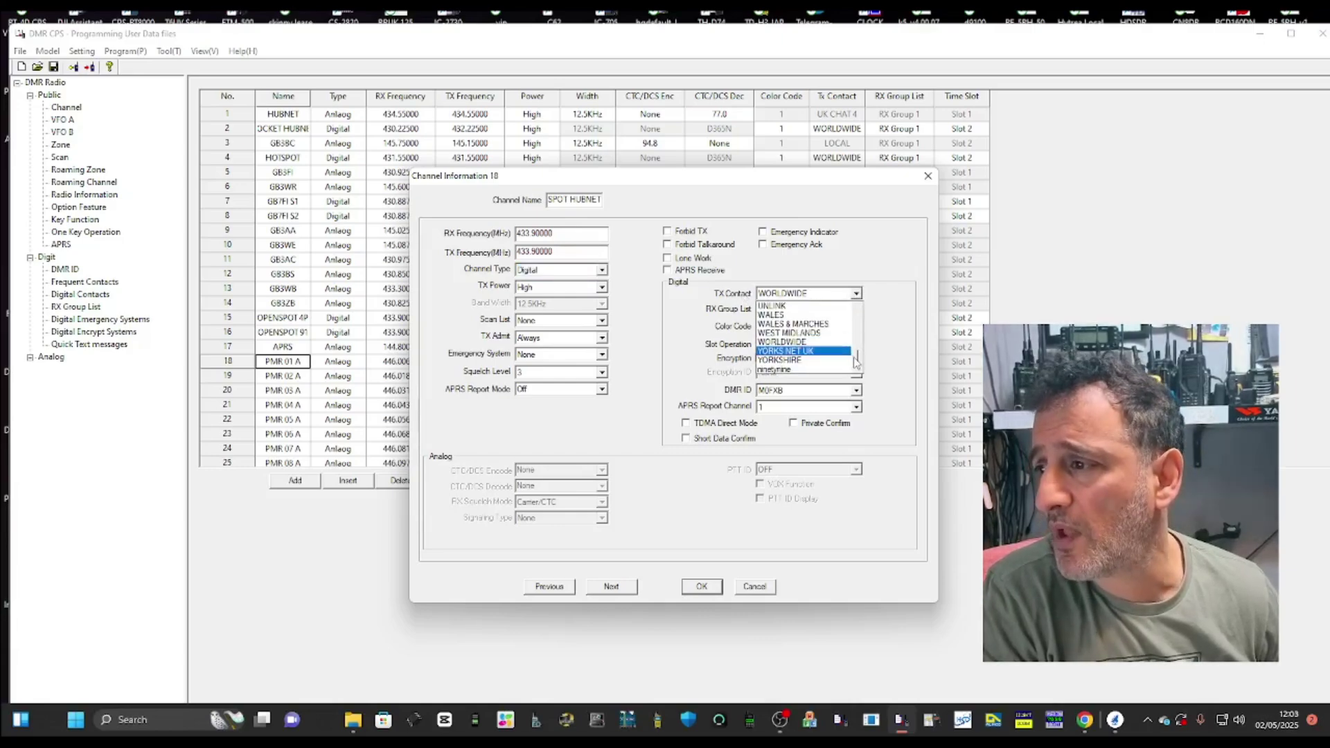
drag(857, 363, 855, 323)
click(783, 356)
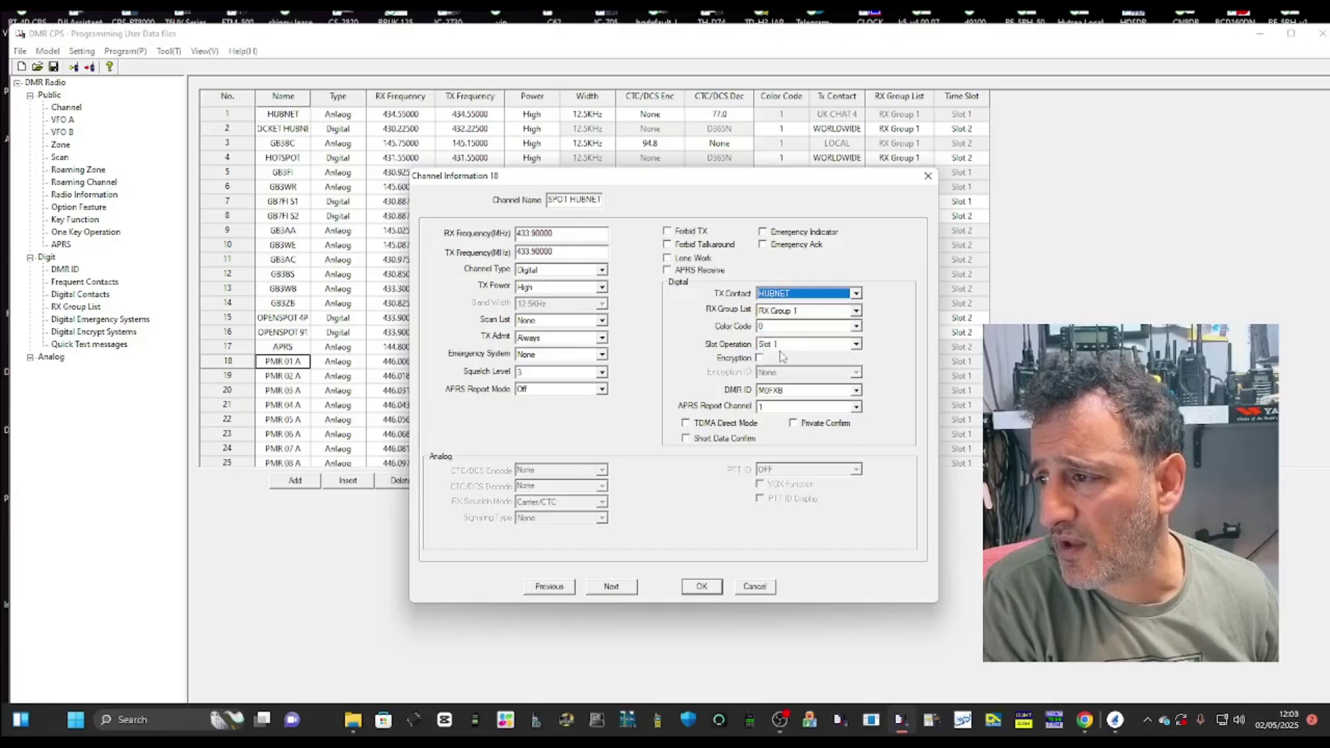
click(857, 326)
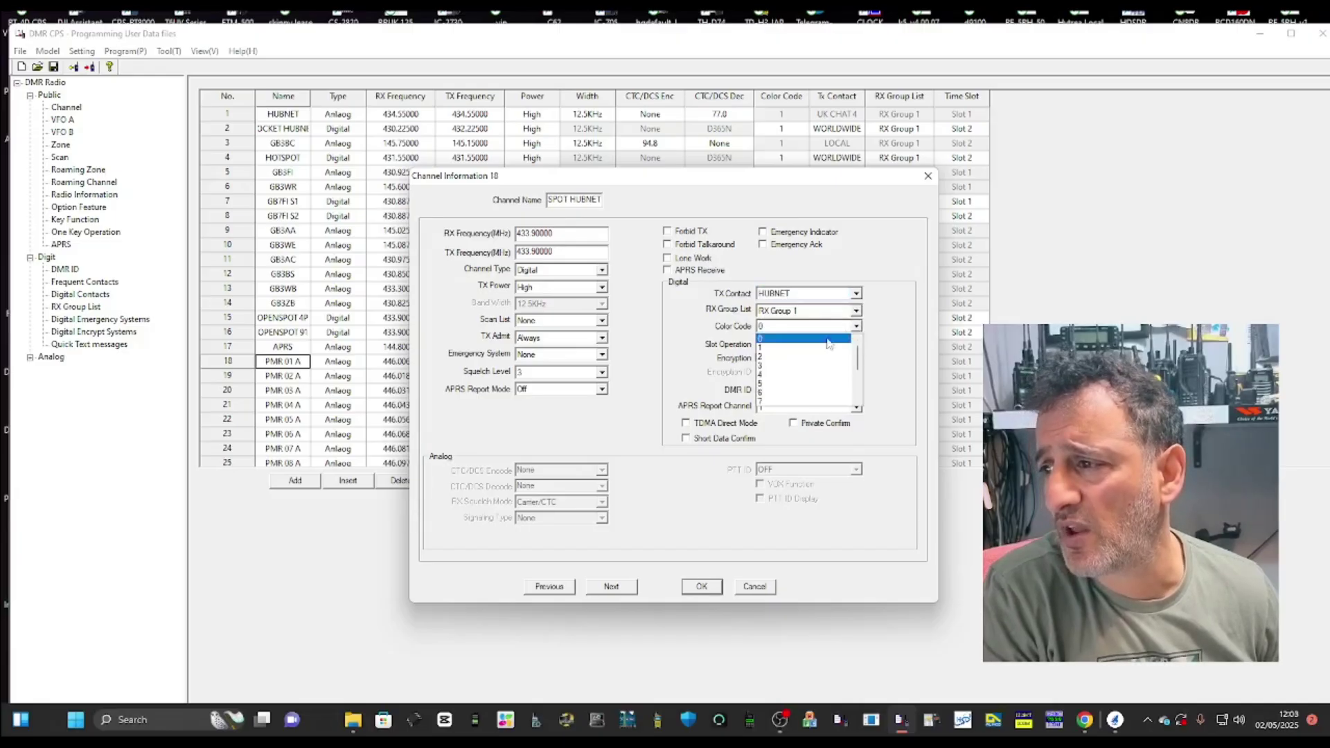
click(804, 350)
click(855, 344)
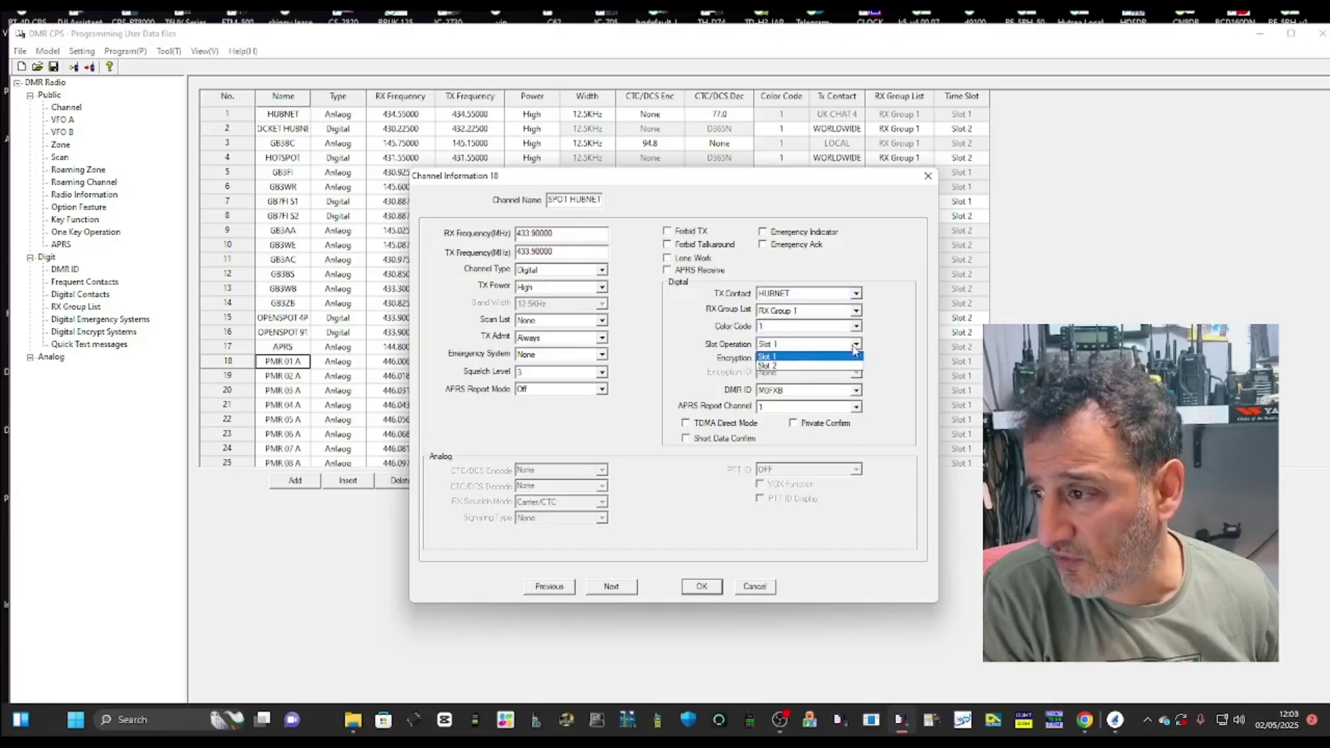
click(805, 355)
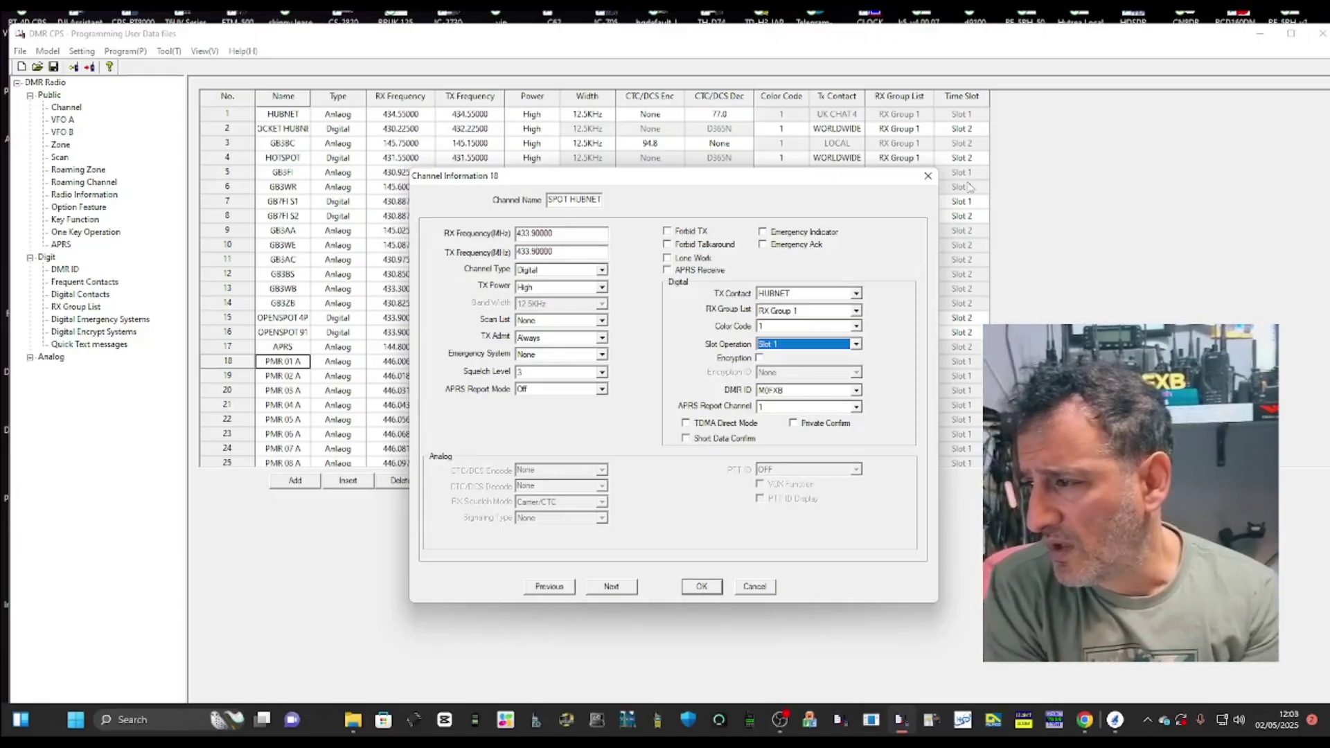
click(928, 176)
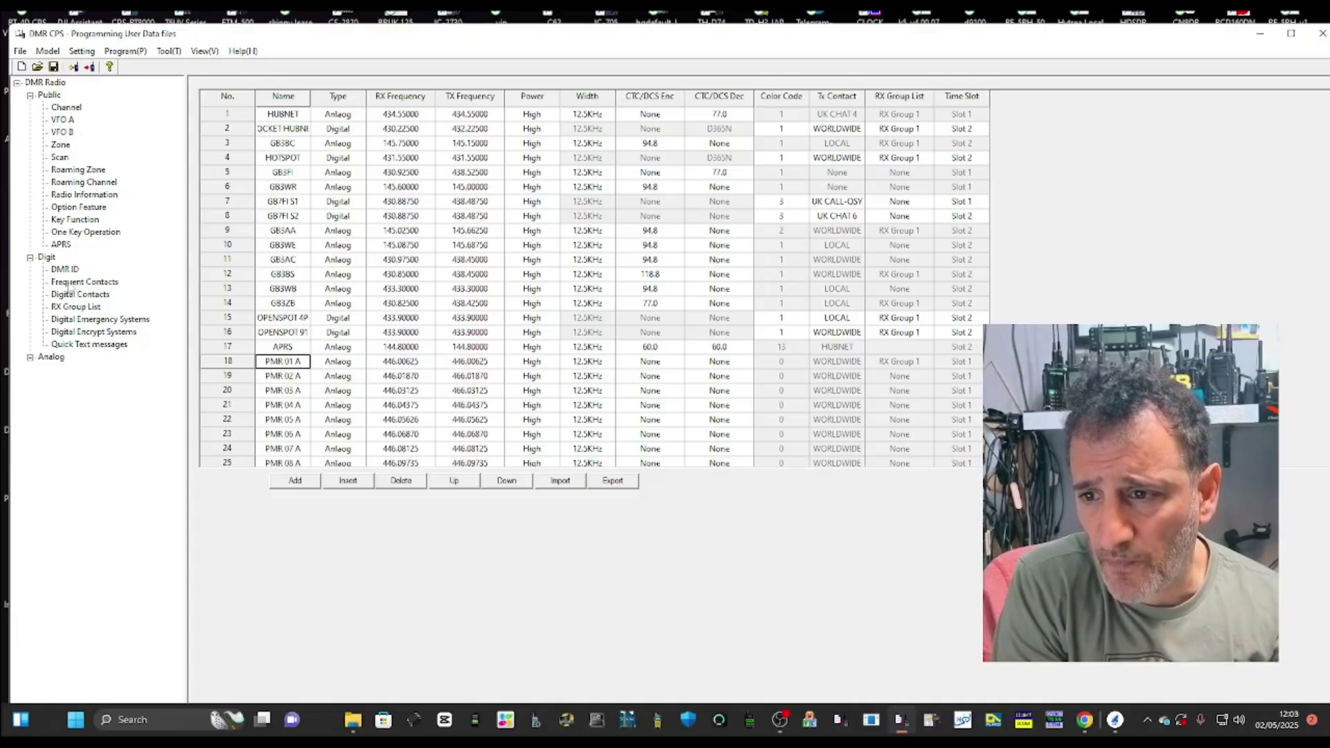
Show the DMR ID list and review the COM port type, port and baud rate settings
click(62, 271)
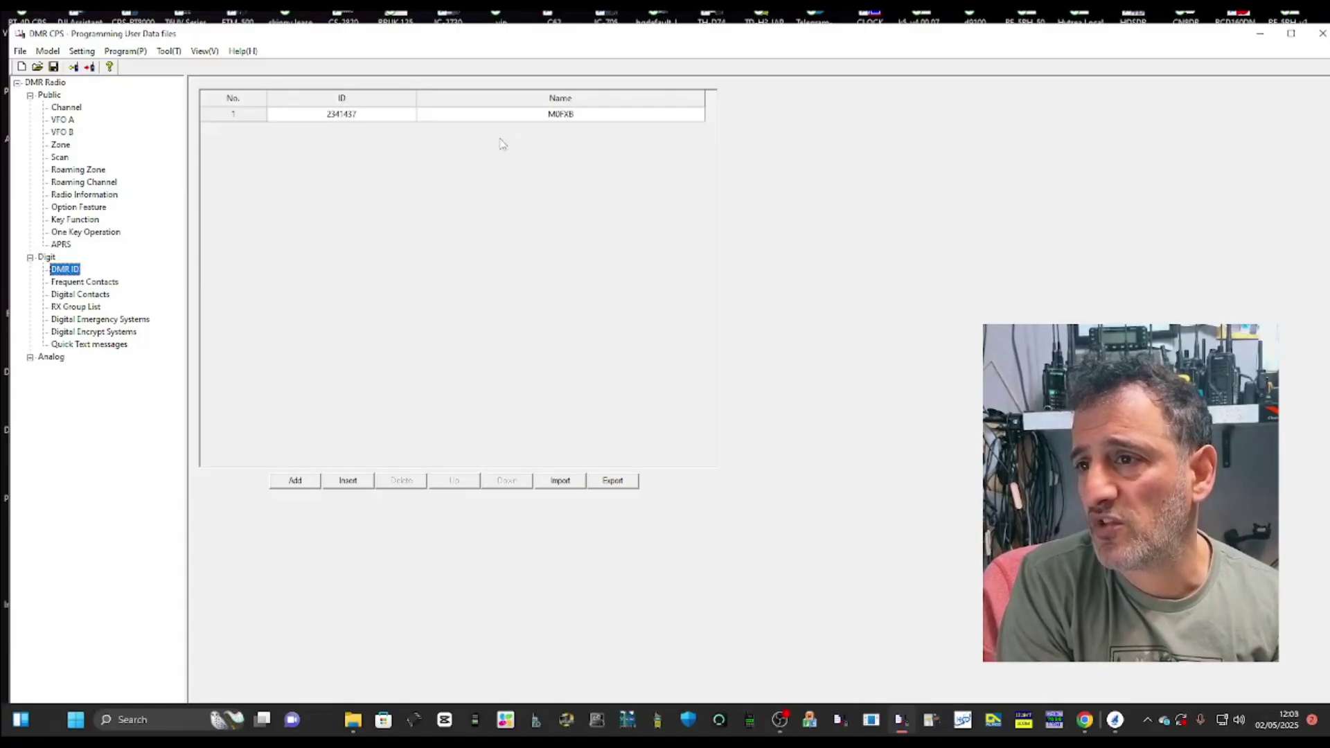
click(124, 51)
click(79, 52)
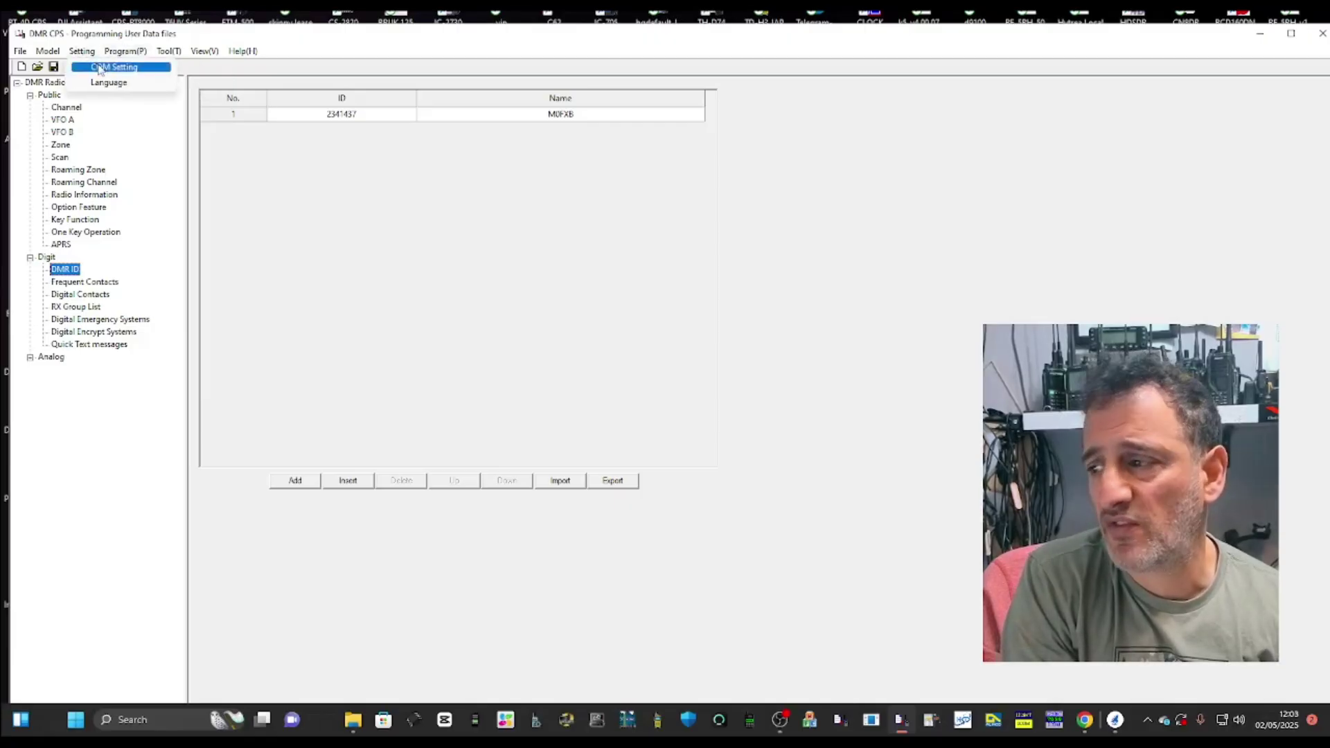
click(100, 67)
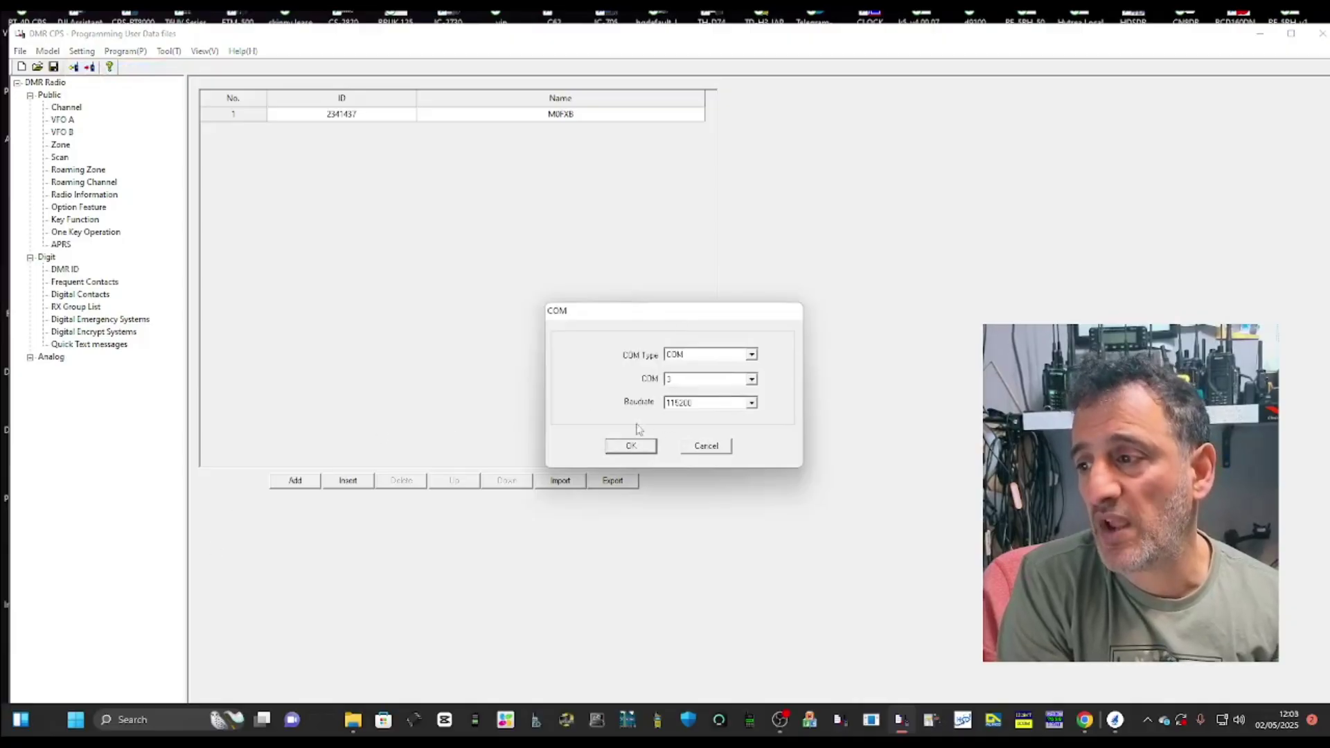
click(636, 448)
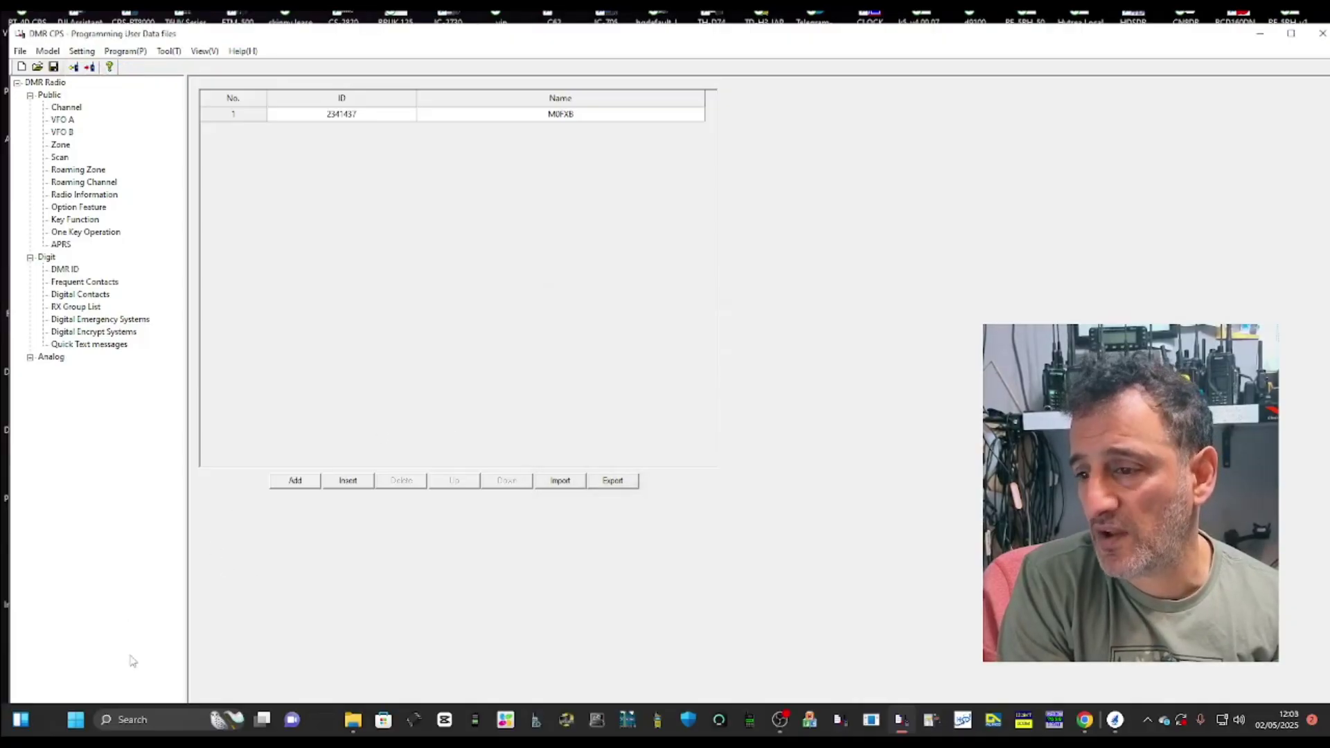
Find the programming cable's port in Device Manager (USB-SERIAL CH340 on COM3), then return to the CPS
right_click(353, 719)
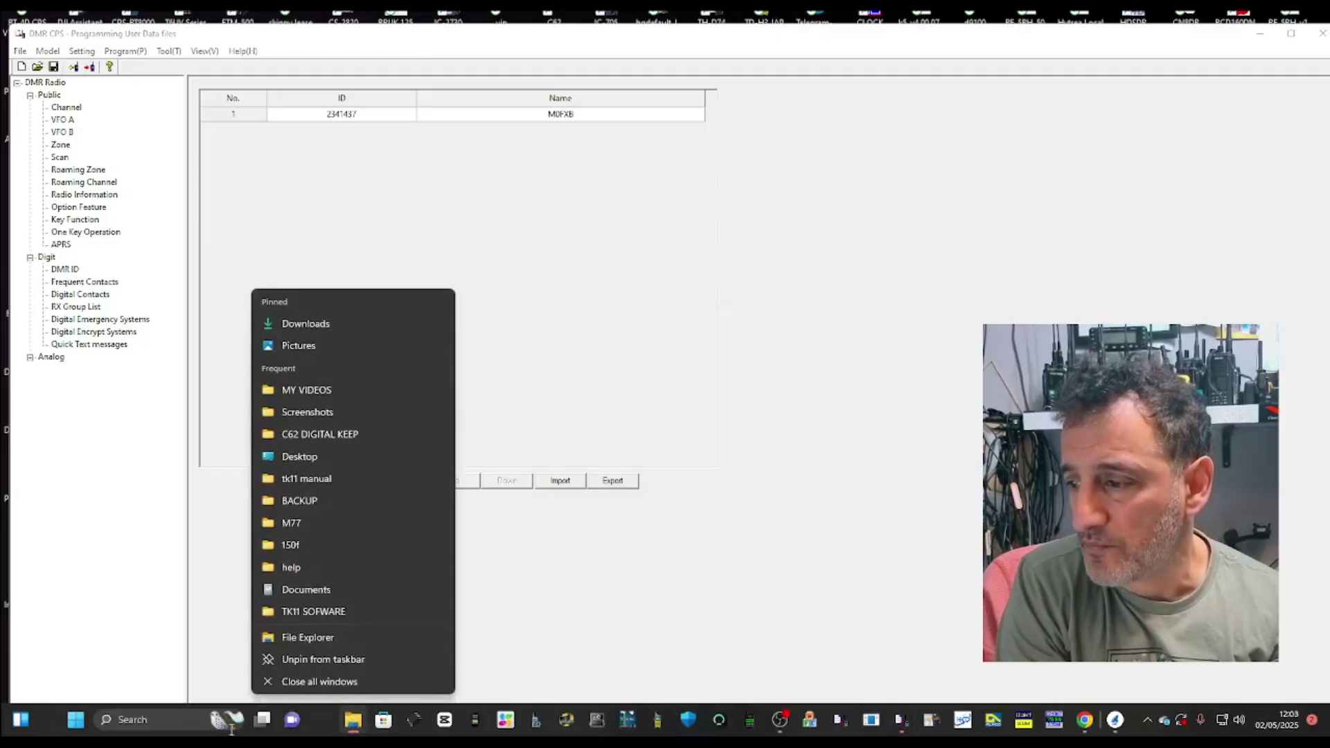
right_click(77, 722)
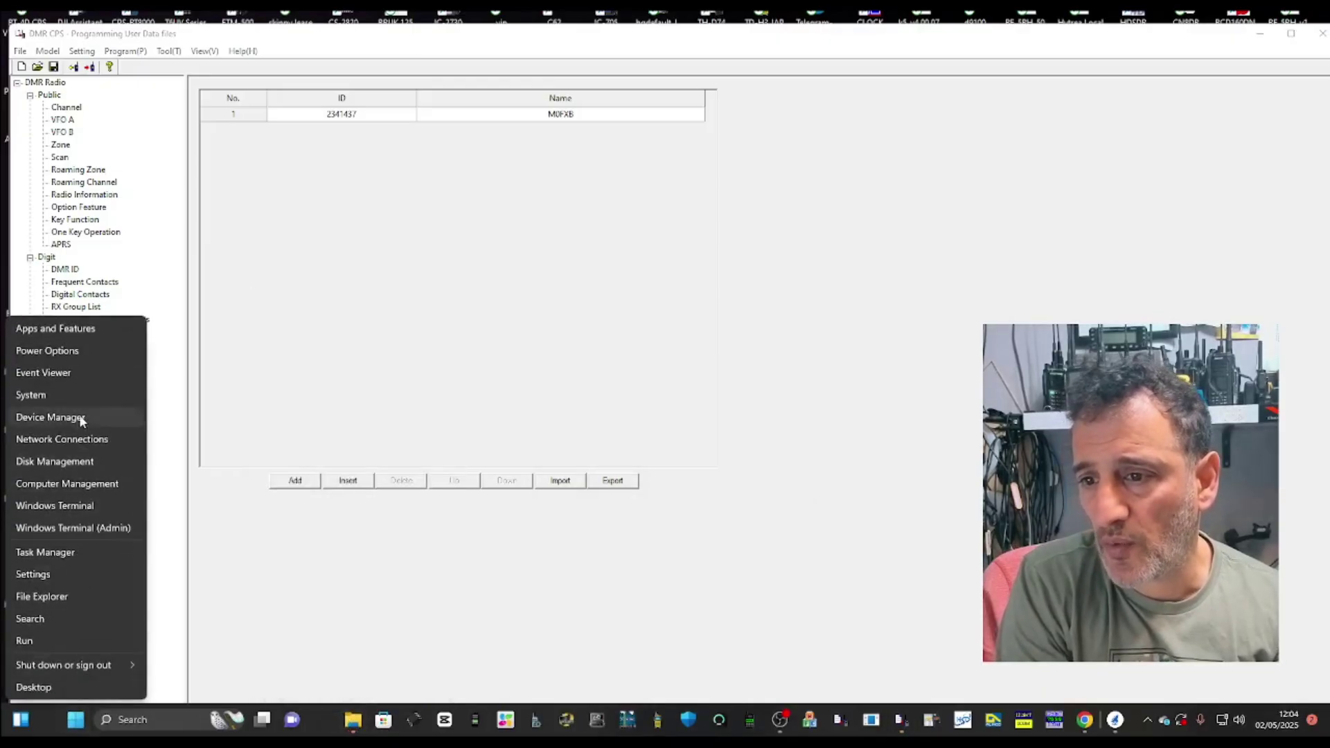
click(50, 417)
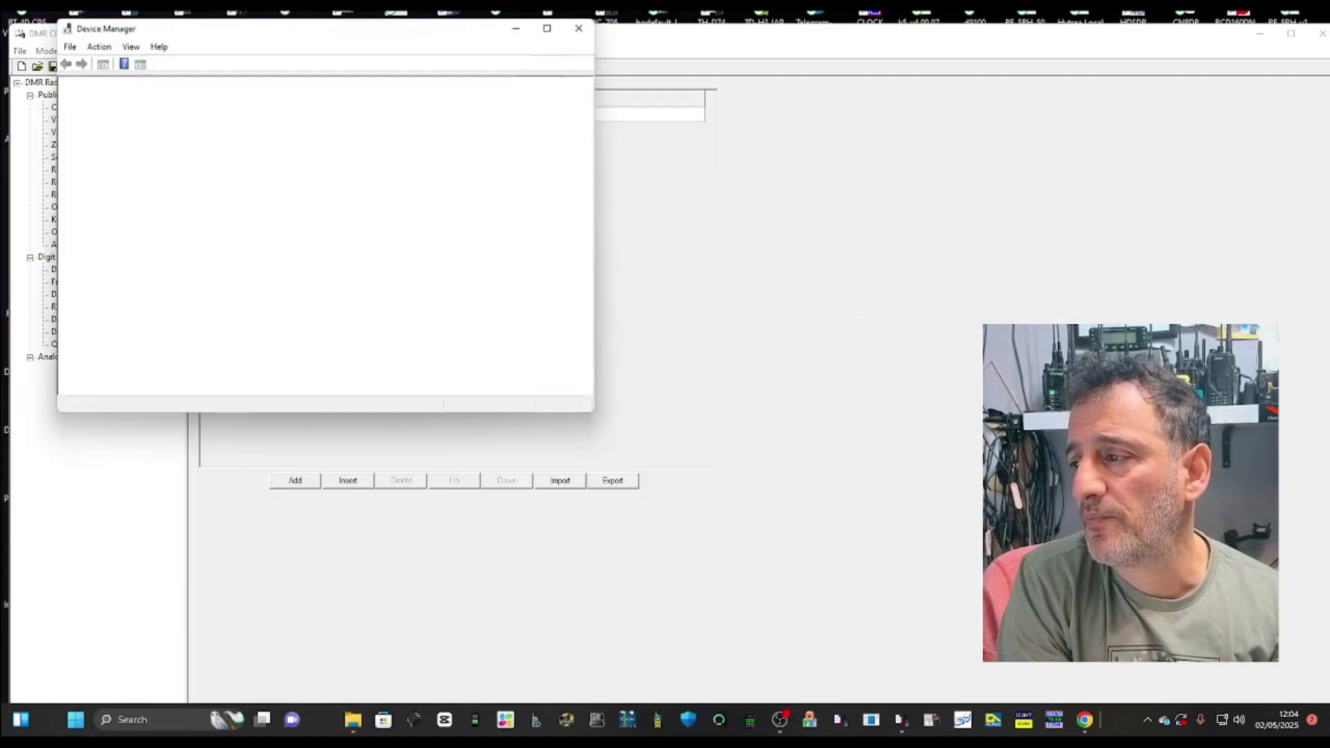
scroll(173, 299, down, 1)
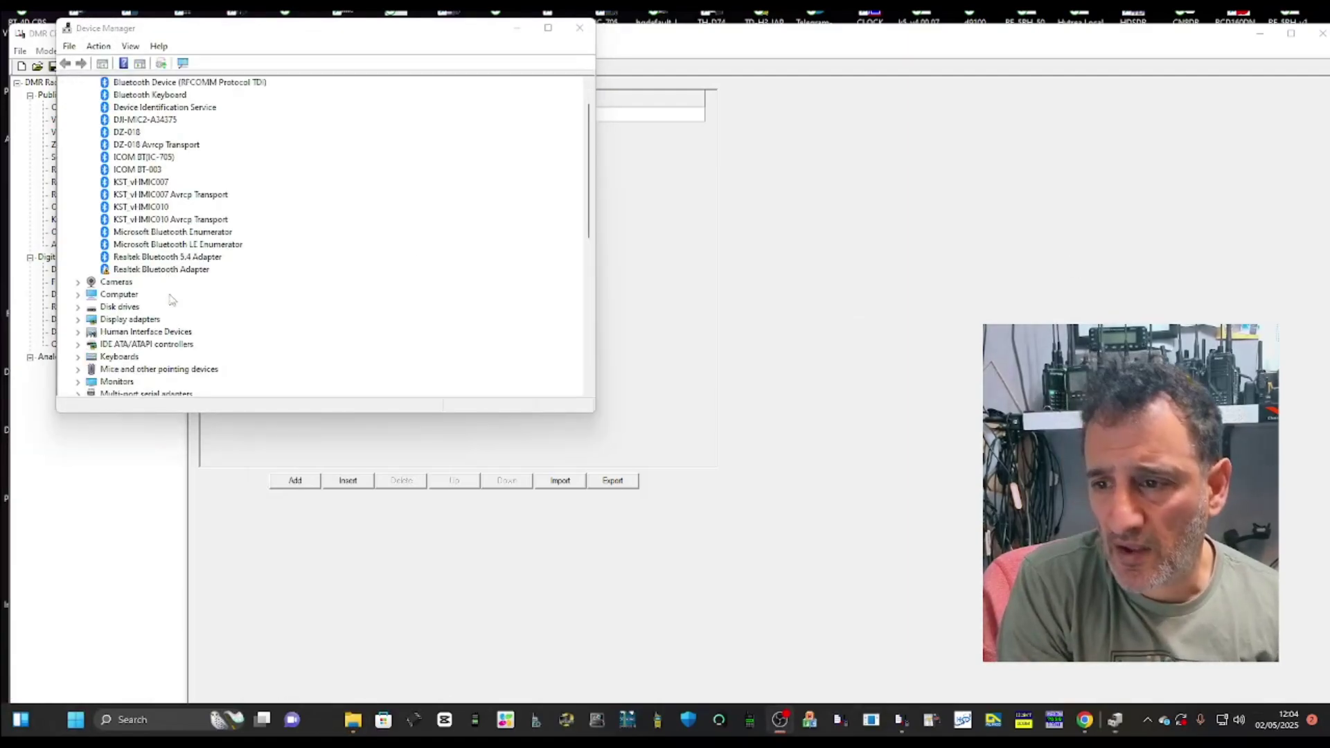
scroll(172, 305, down, 2)
double_click(151, 345)
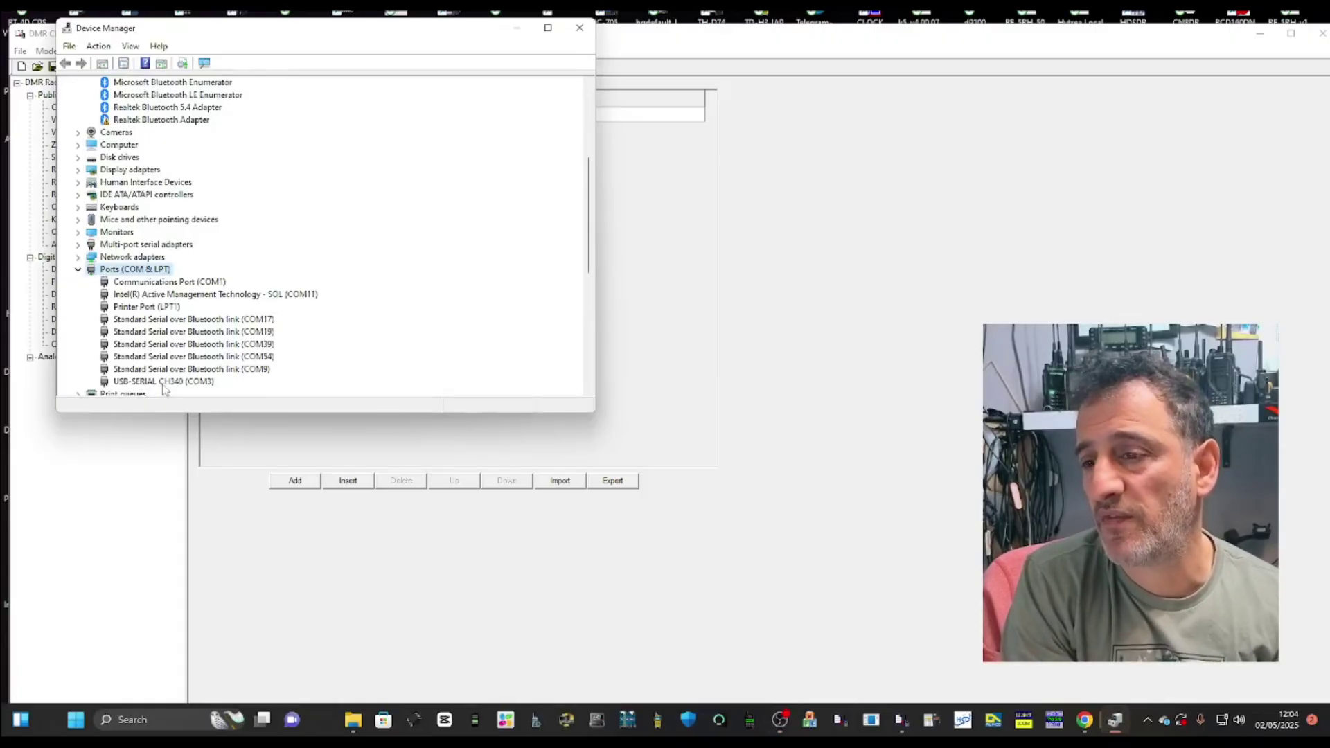
click(516, 28)
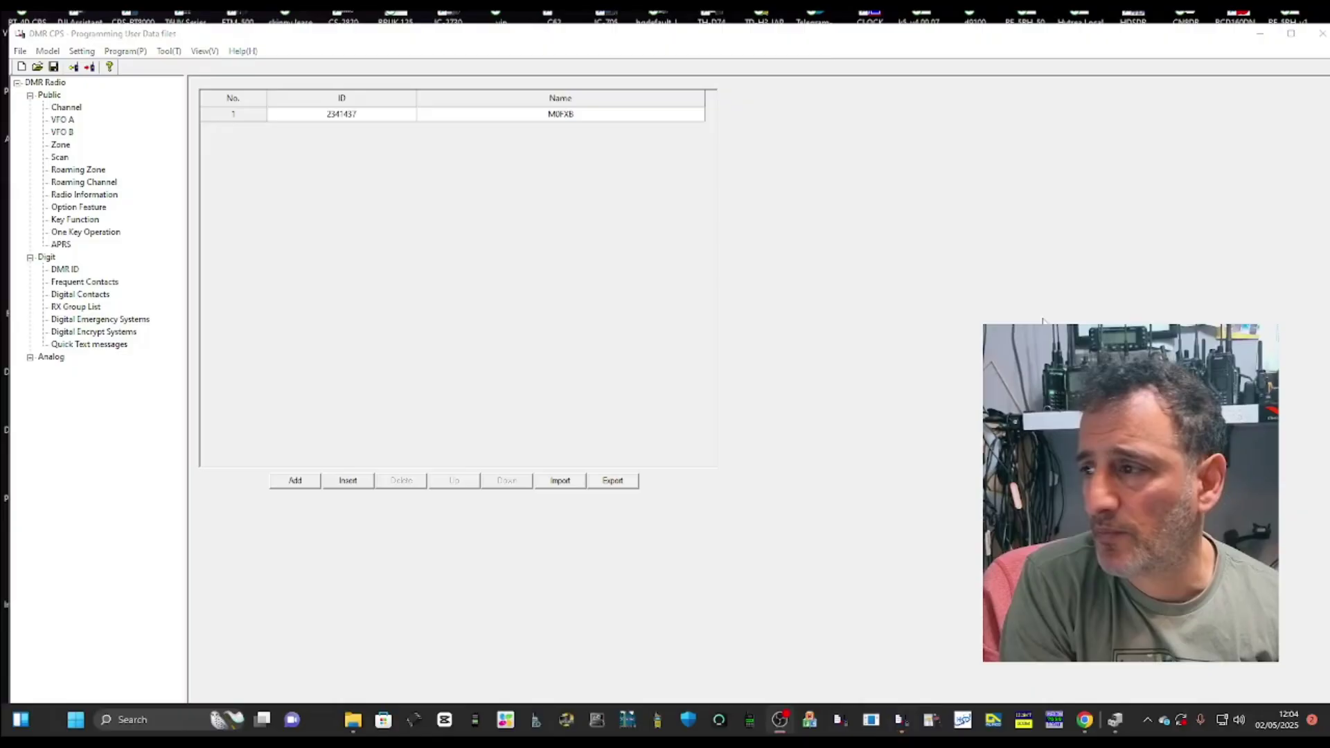
Write the code plug with the new OPENSPOT HUBNET channel to the radio using Write data
click(125, 51)
click(144, 83)
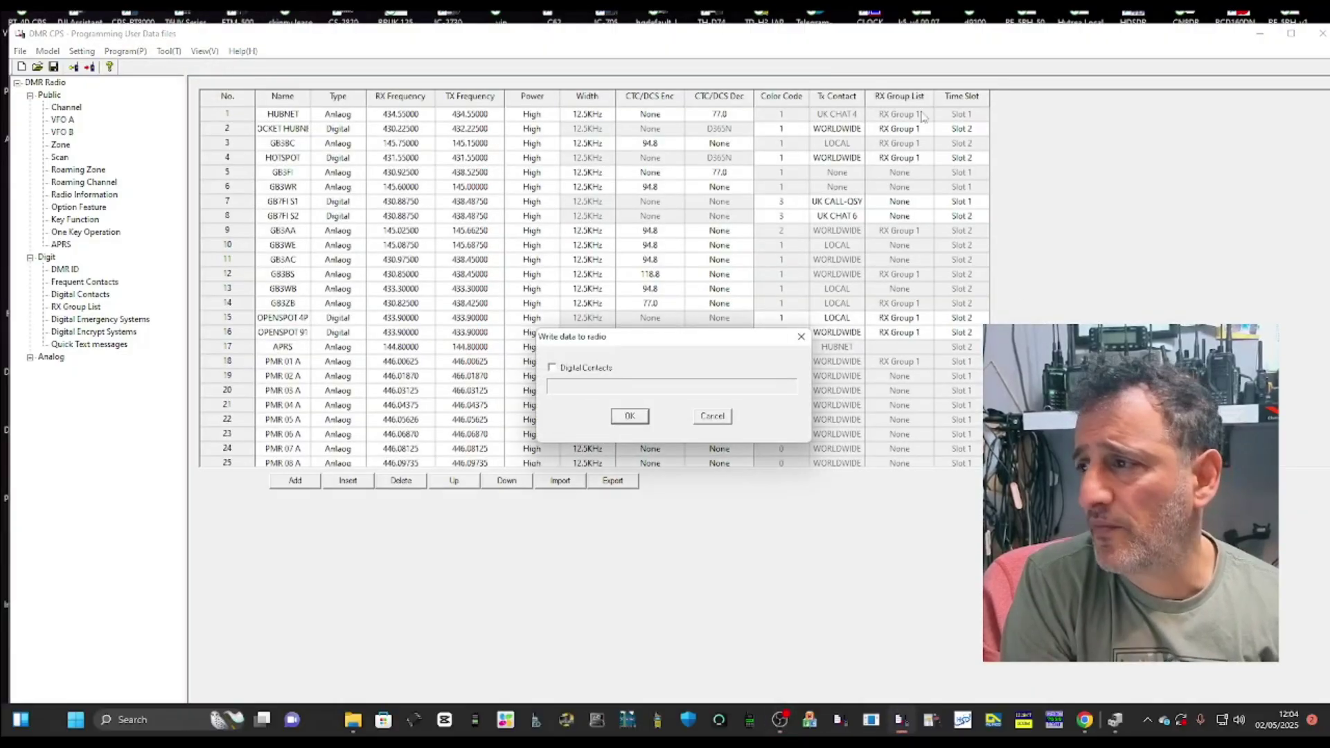
click(630, 416)
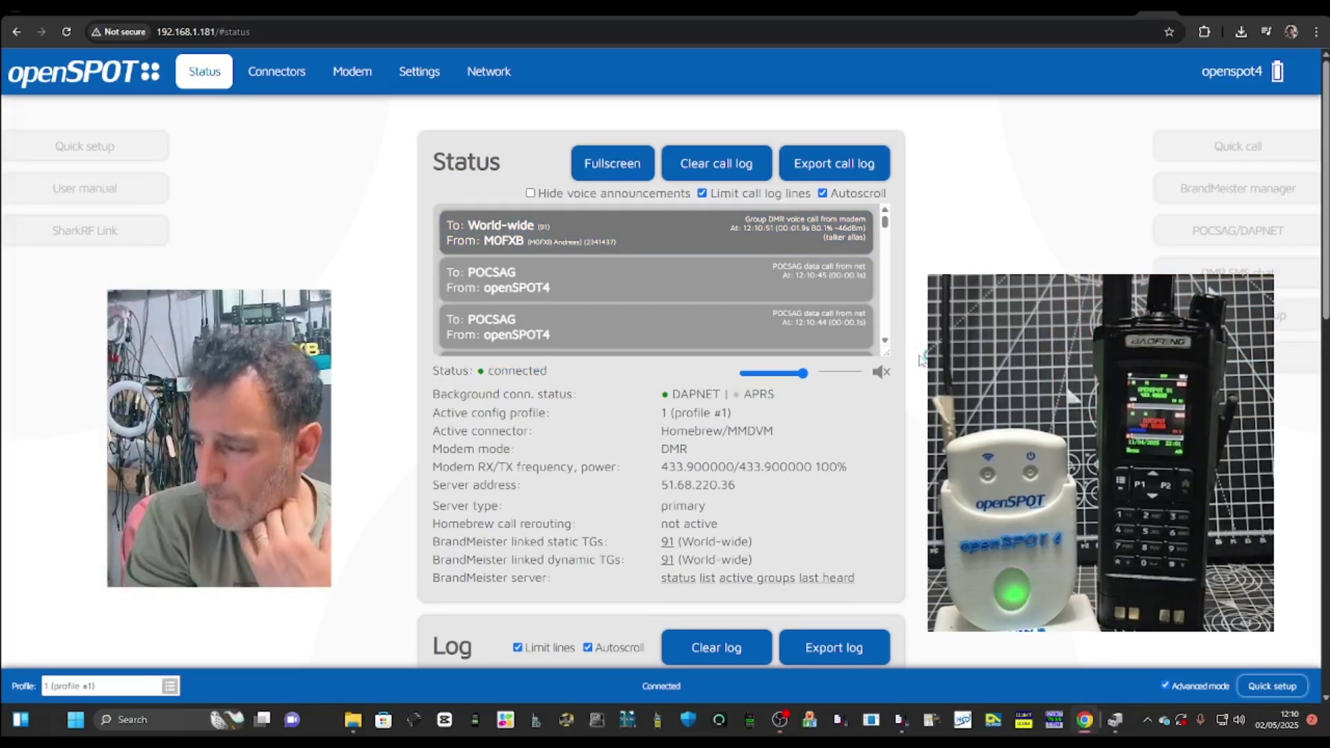
Quick-set openSPOT to DMR on BrandMeister, server United Kingdom/2341, talkgroup 91 World-wide, and connect
click(1273, 689)
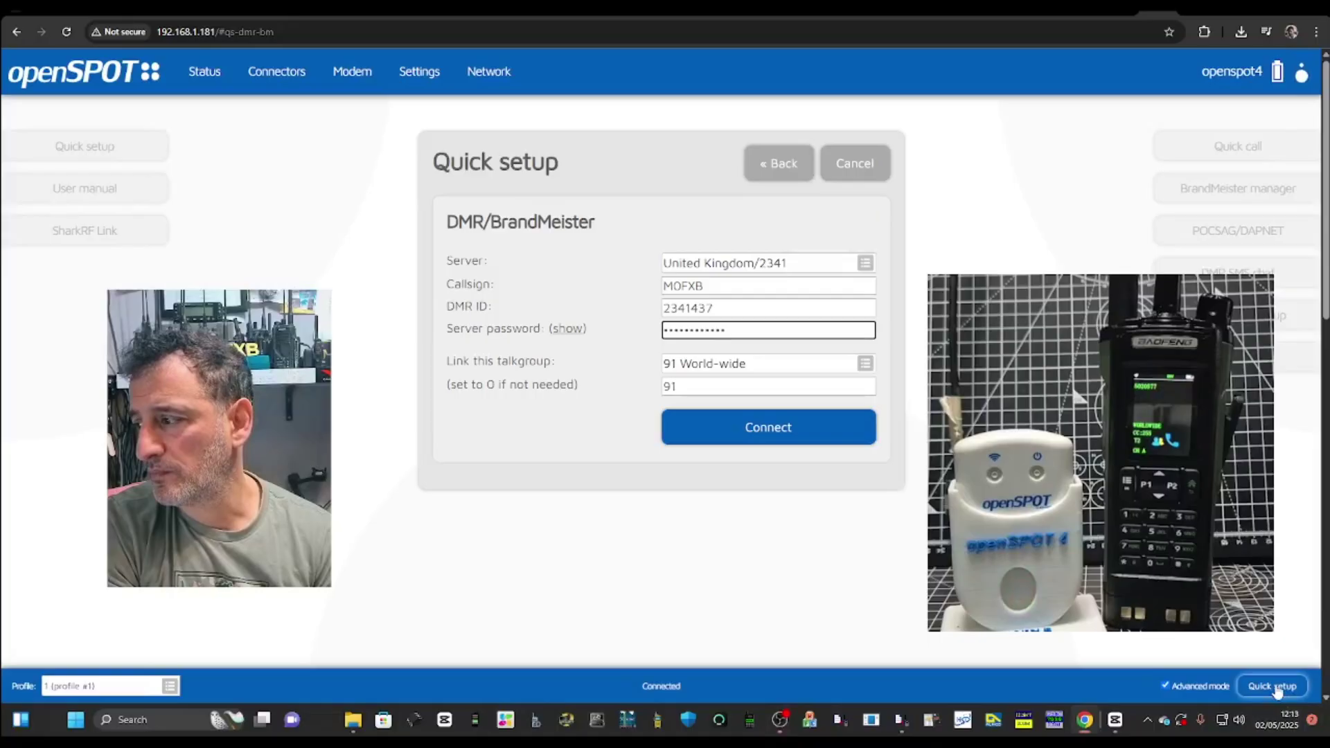
click(1272, 685)
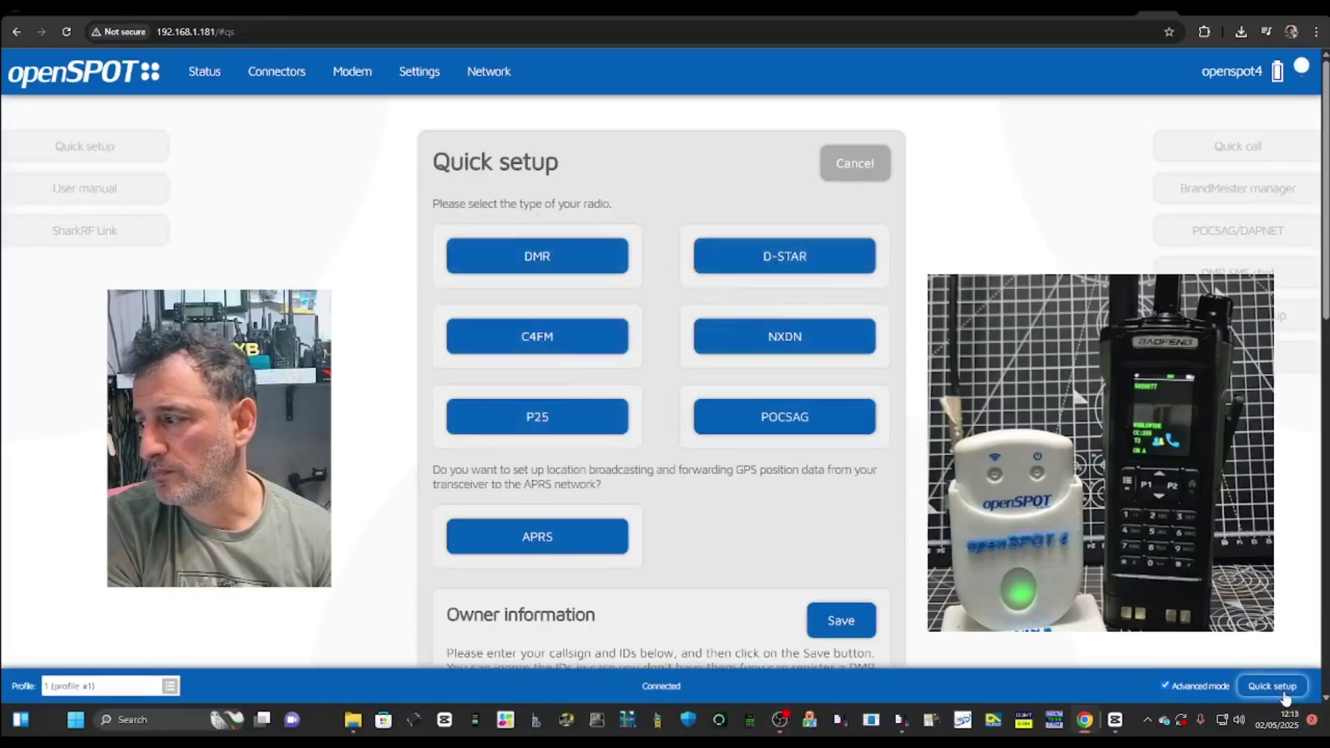
click(525, 260)
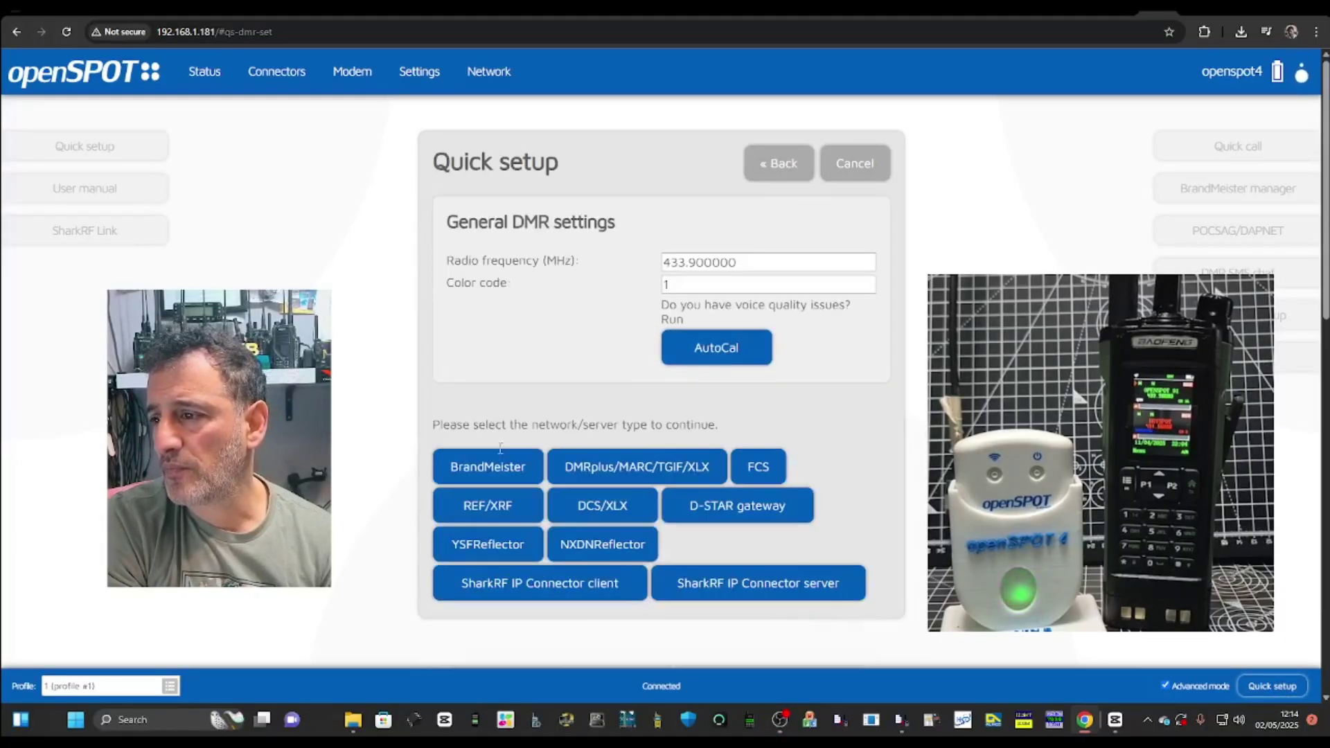
click(495, 470)
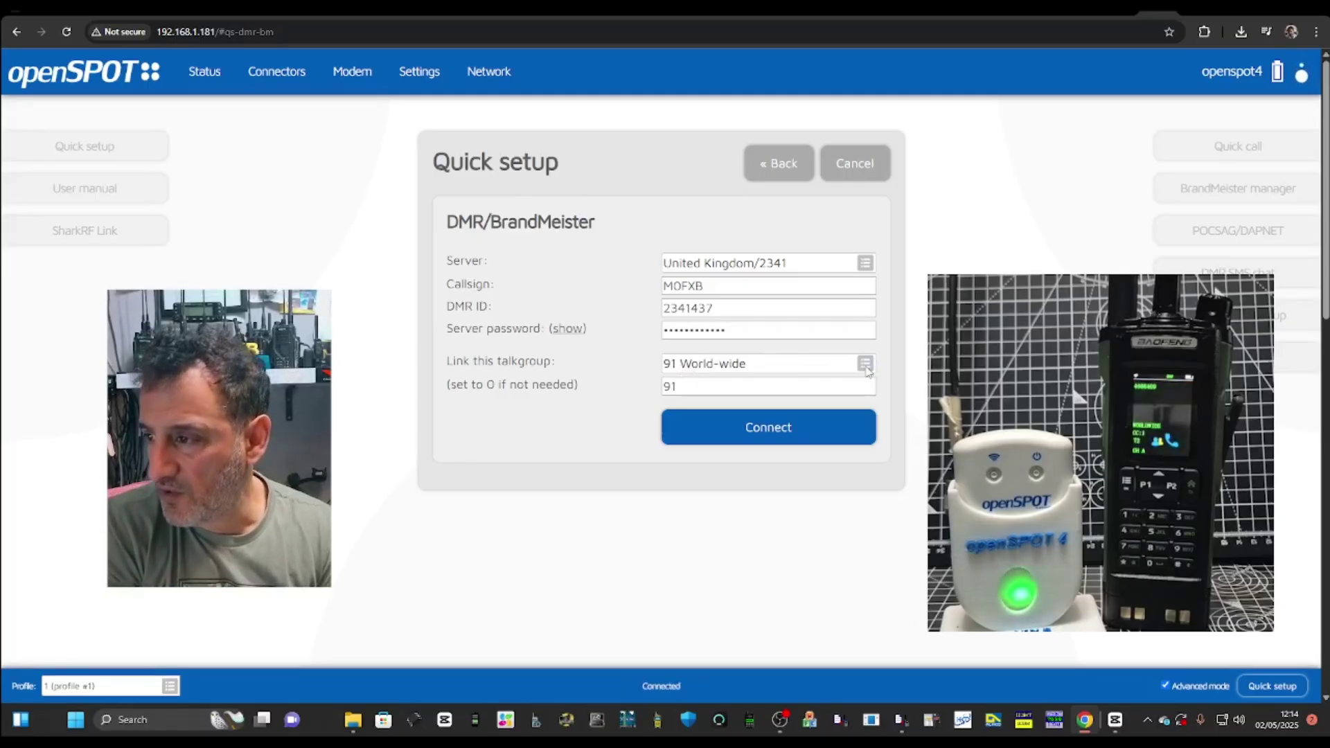
click(765, 436)
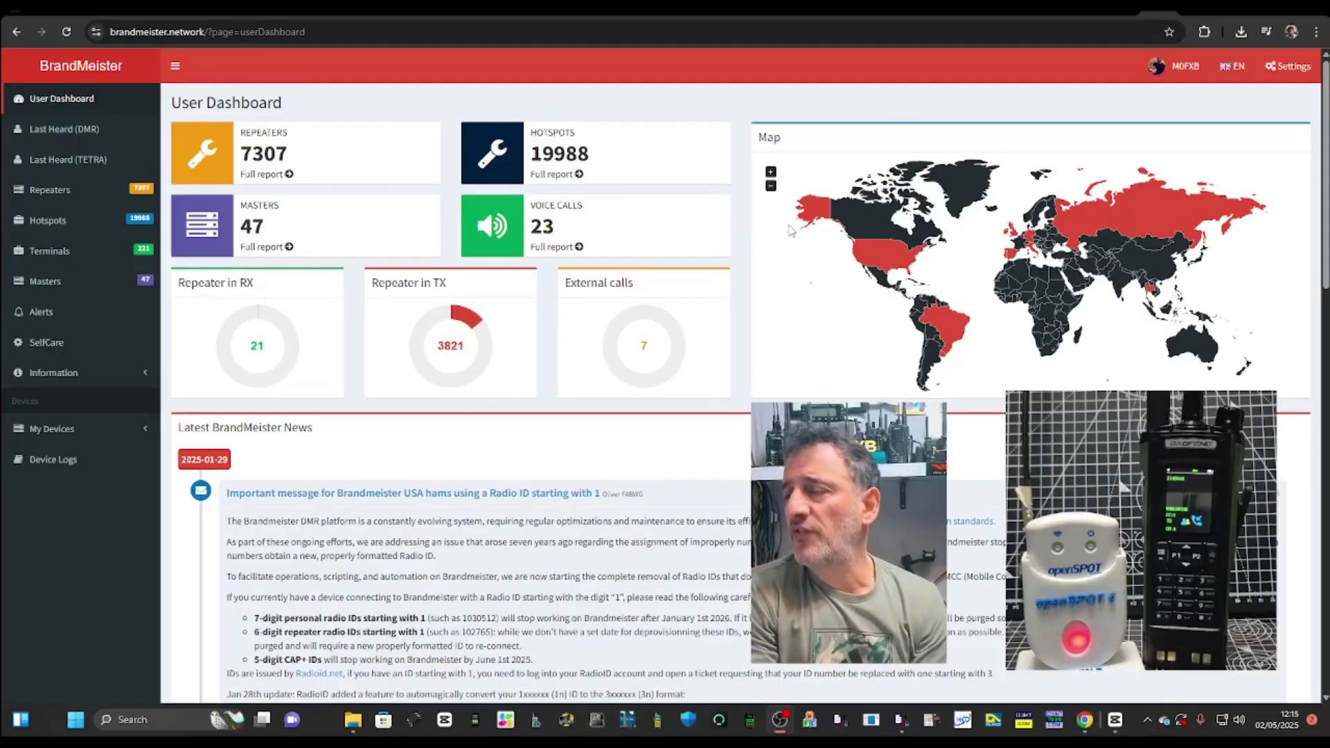
Check the BrandMeister account's SelfCare settings, then return to the openSPOT status page
click(1185, 72)
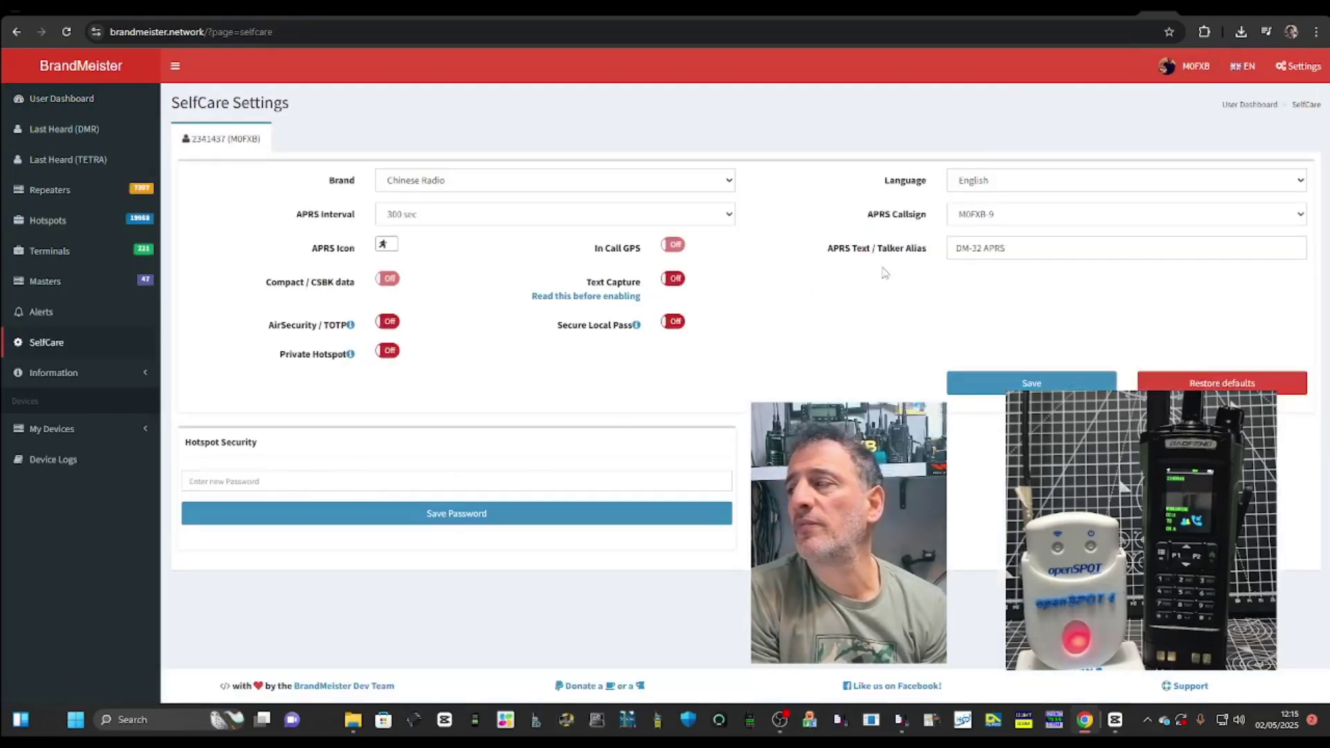
click(779, 719)
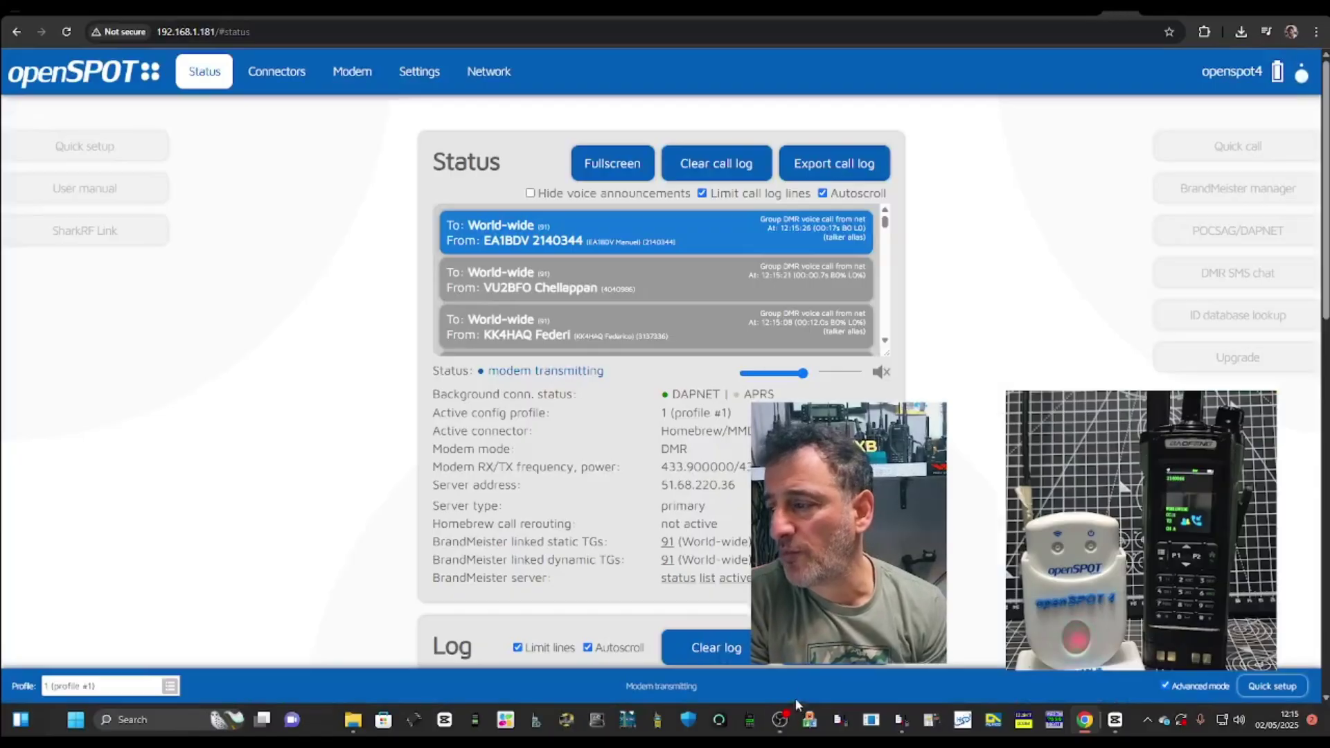